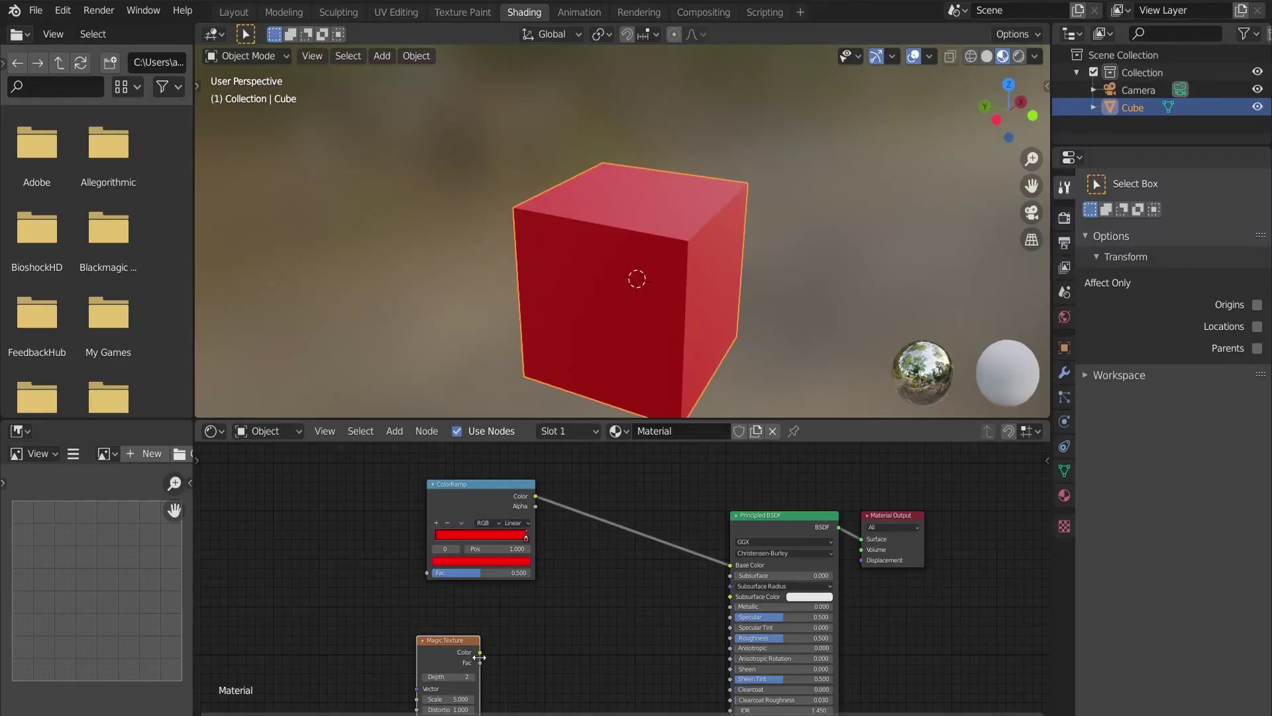
Preview the Magic Texture on the cube through a Viewer, switched to its greyscale Fac output.
middle_click_drag(476, 672, 508, 586)
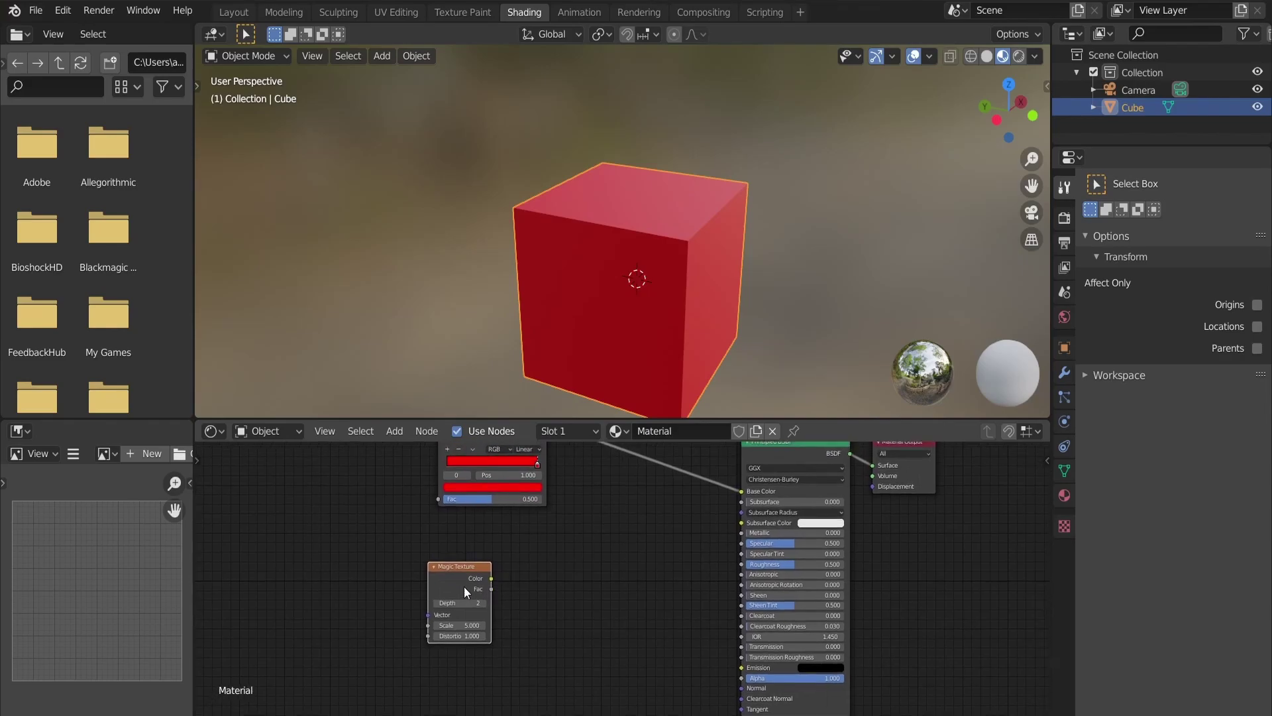
middle_click_drag(460, 578, 449, 617)
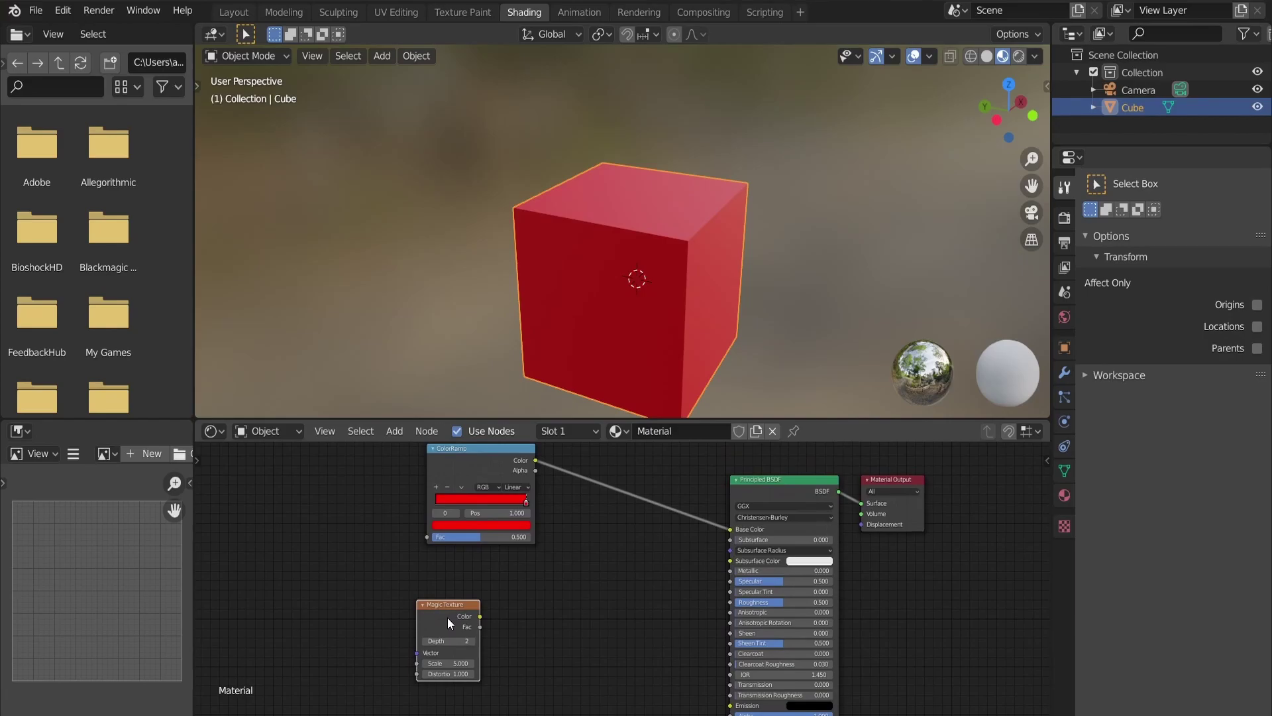
left_click(448, 617, "ctrl+shift")
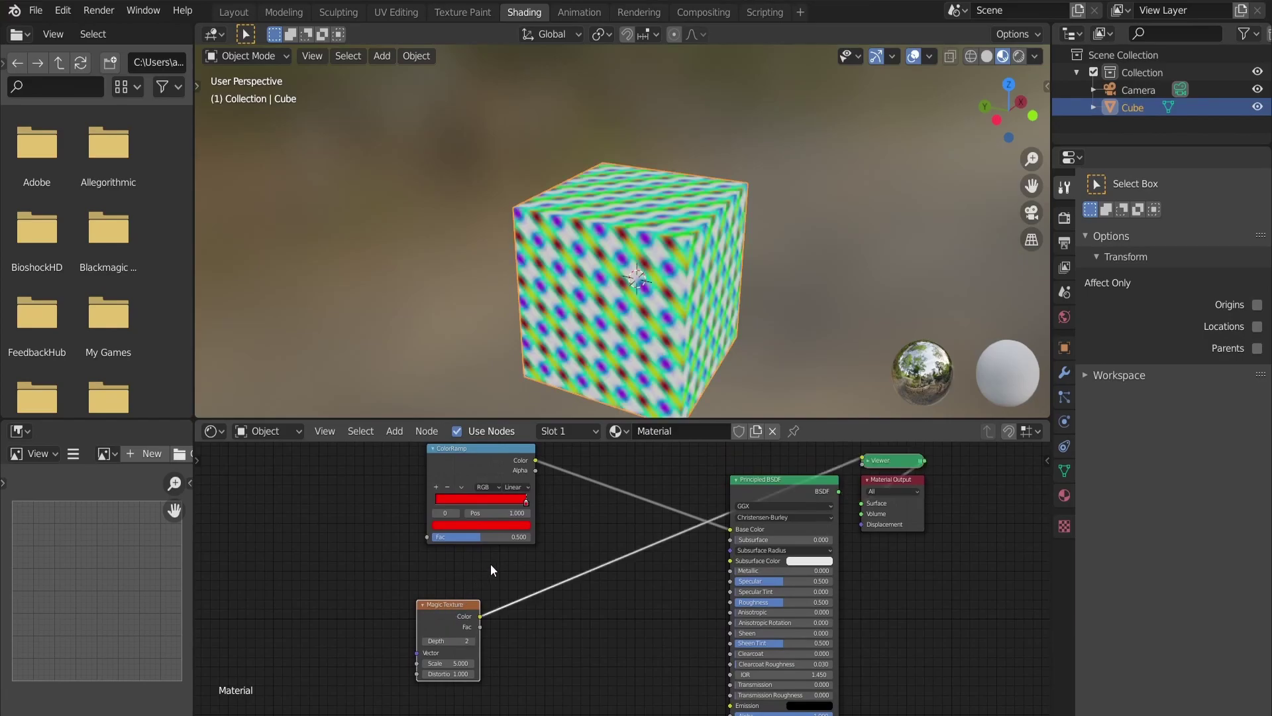
middle_click_drag(490, 563, 480, 573)
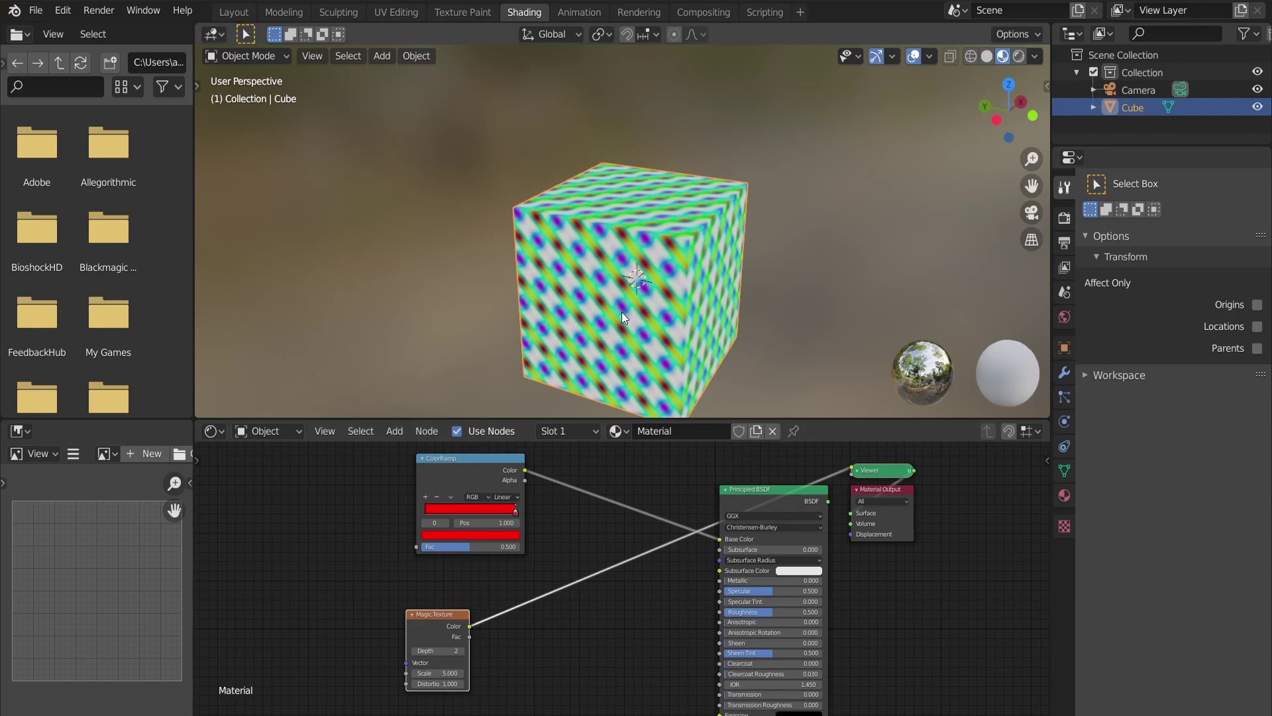
middle_click_drag(621, 311, 652, 293)
scroll(649, 293, "up", 6)
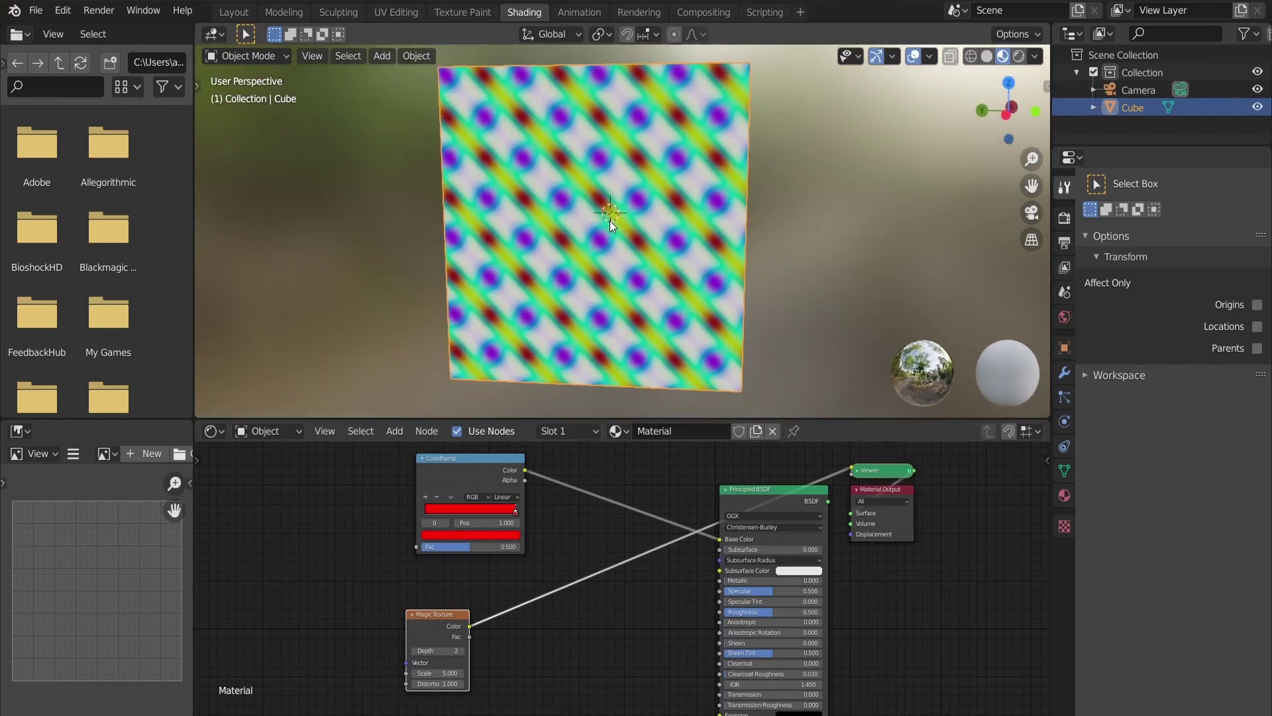
left_click_drag(469, 637, 852, 469)
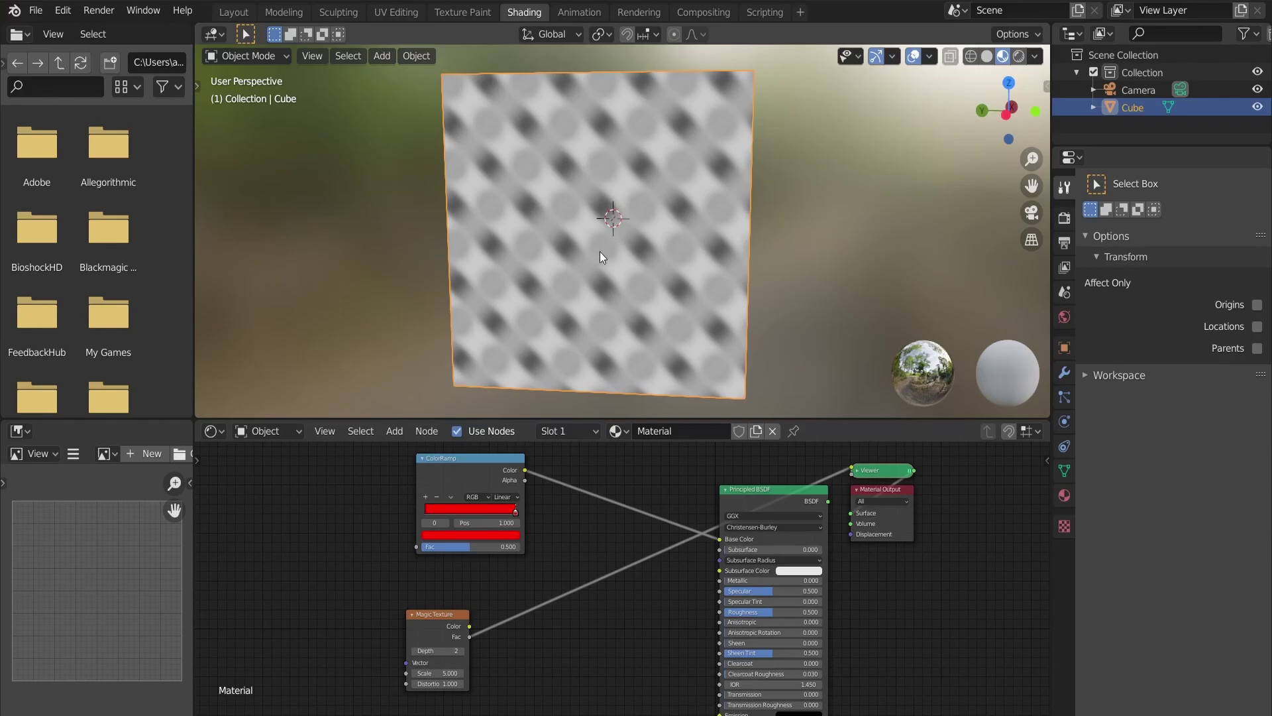
Zoom the node graph in and back out around the Magic Texture and Viewer nodes.
scroll(550, 227, "up", 4)
scroll(552, 228, "down", 3)
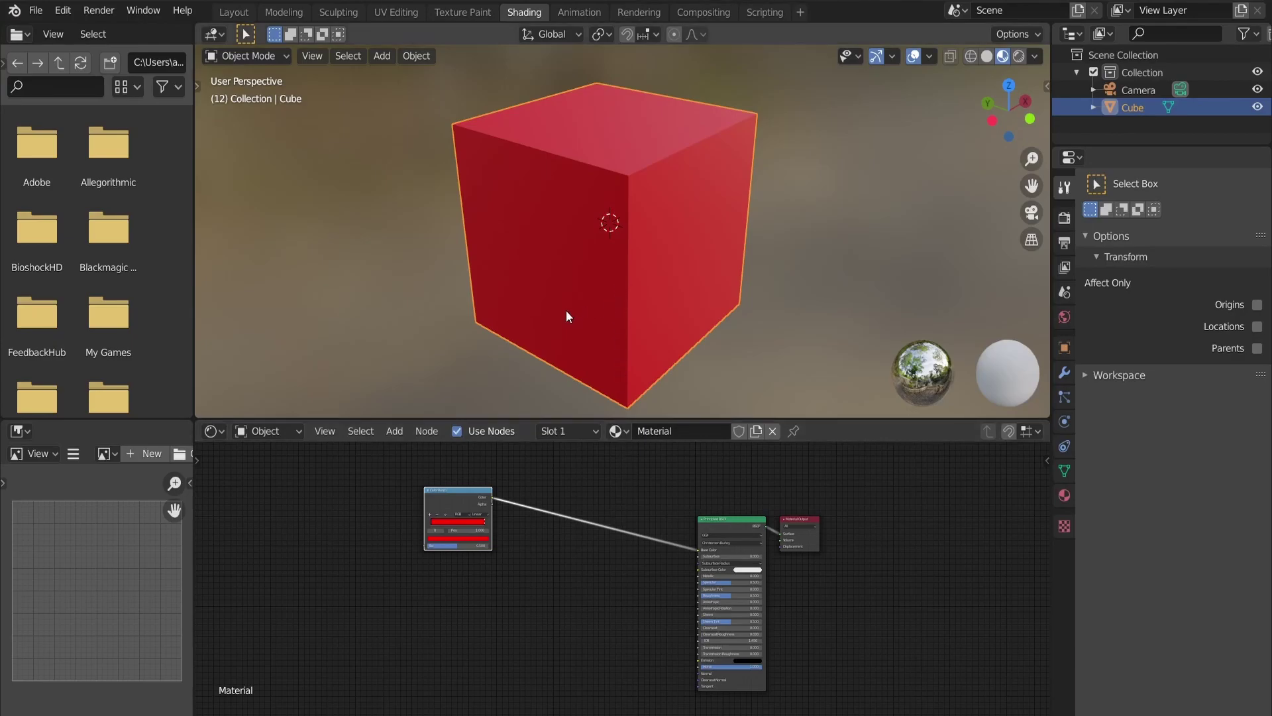
In Texture Paint, add a Material Base Color texture slot with alpha 0, shown in material preview.
left_click(458, 15)
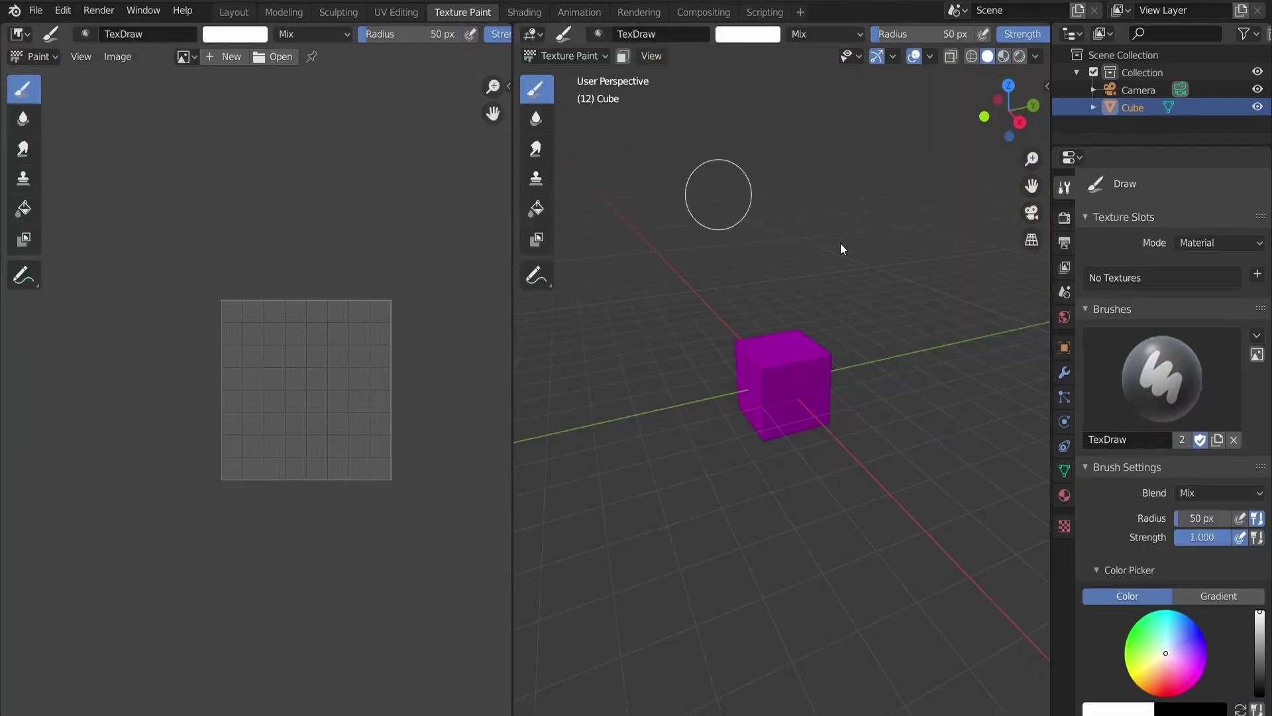
left_click(1257, 274)
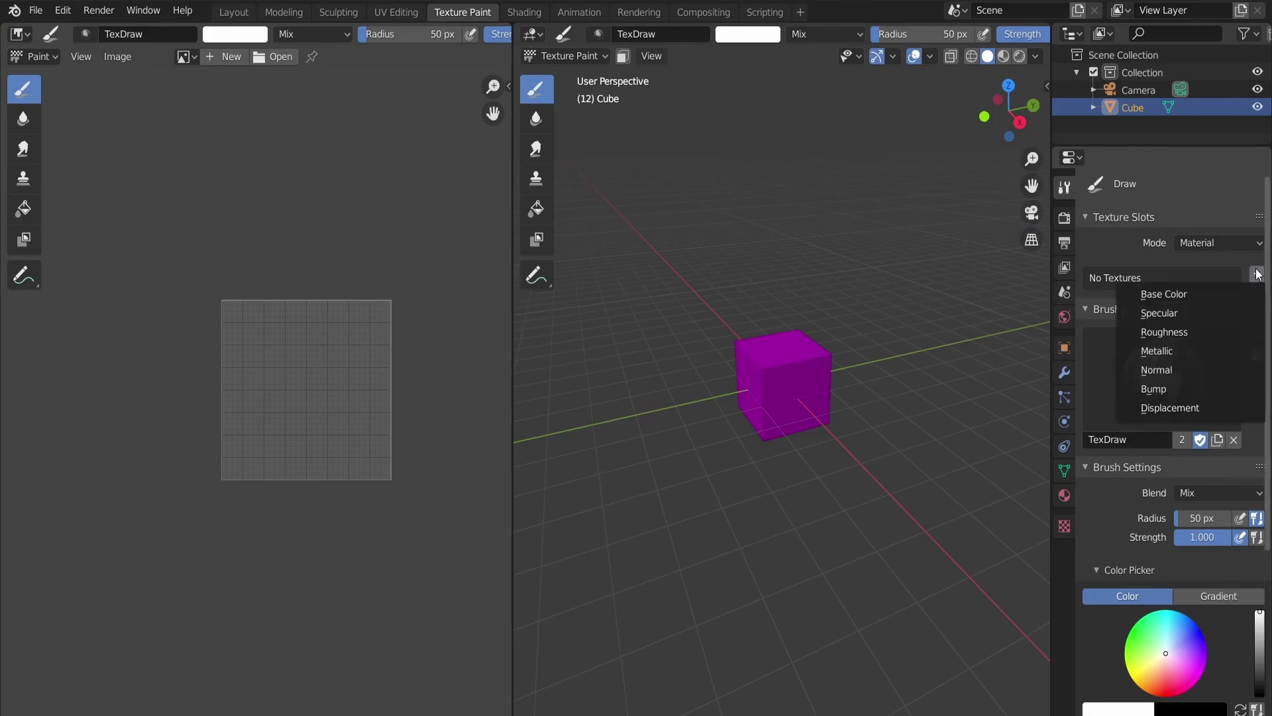
left_click(1177, 295)
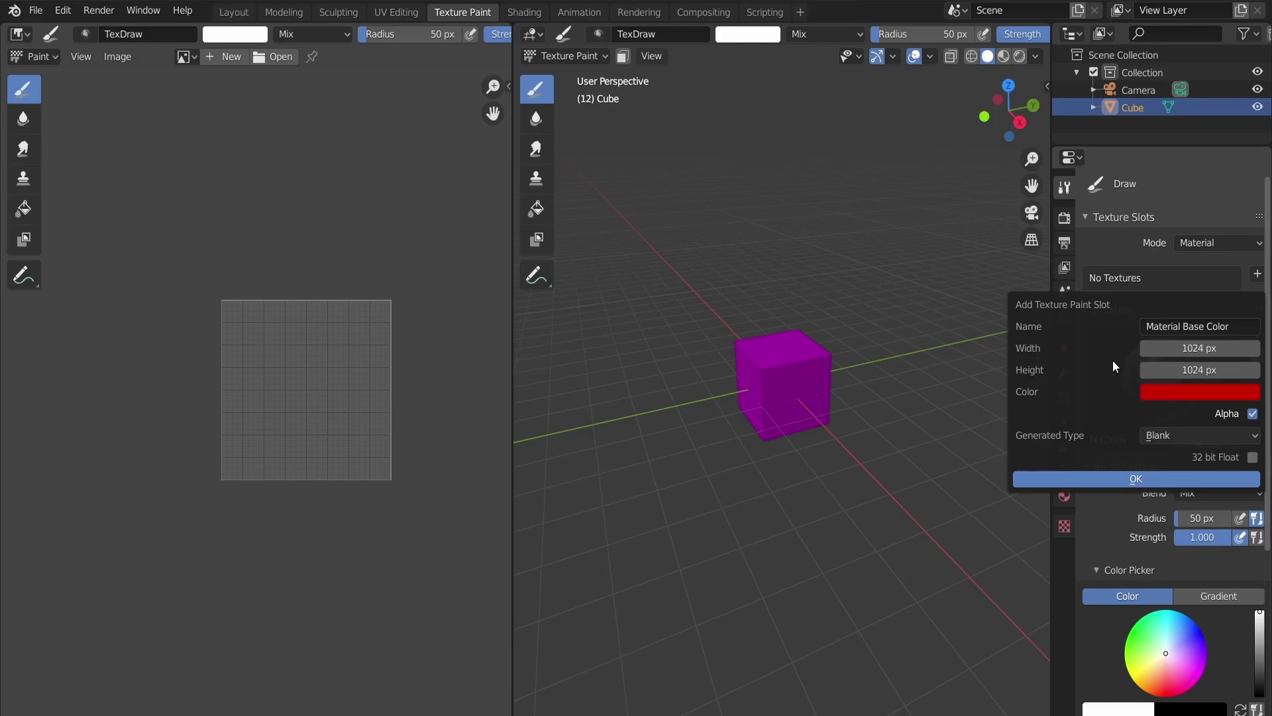
left_click(1154, 392)
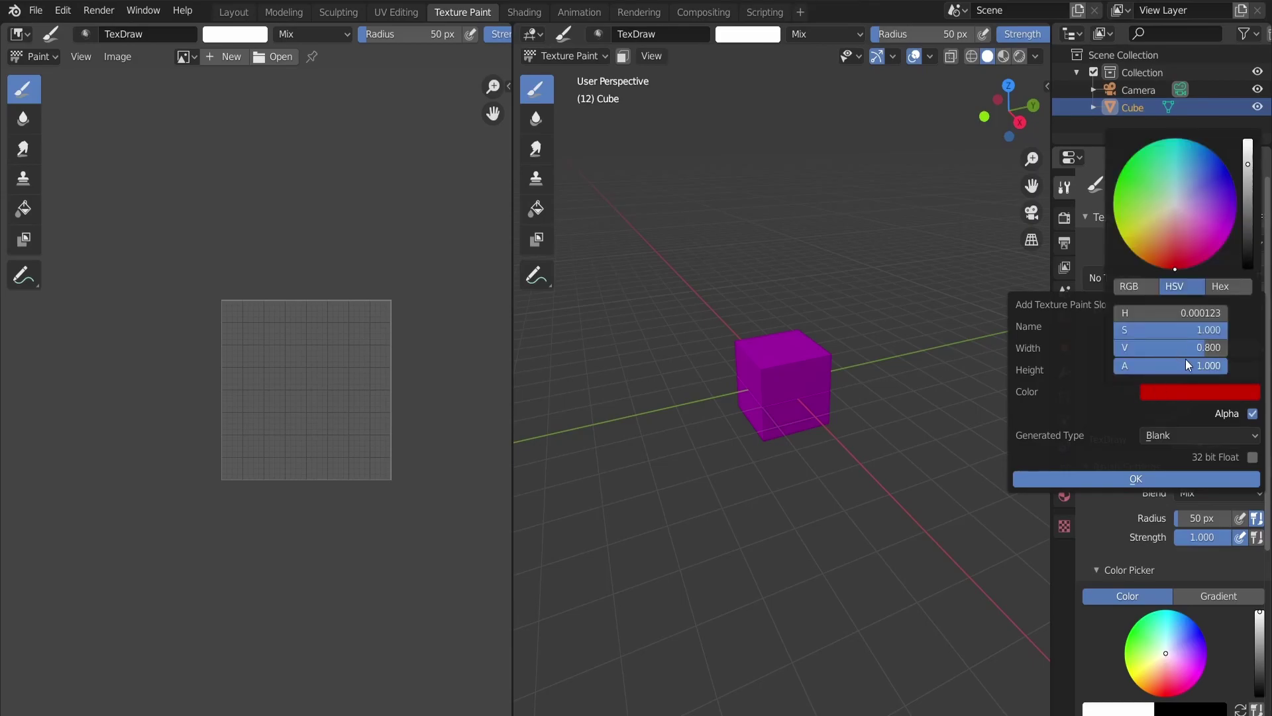
left_click_drag(1219, 364, 1097, 377)
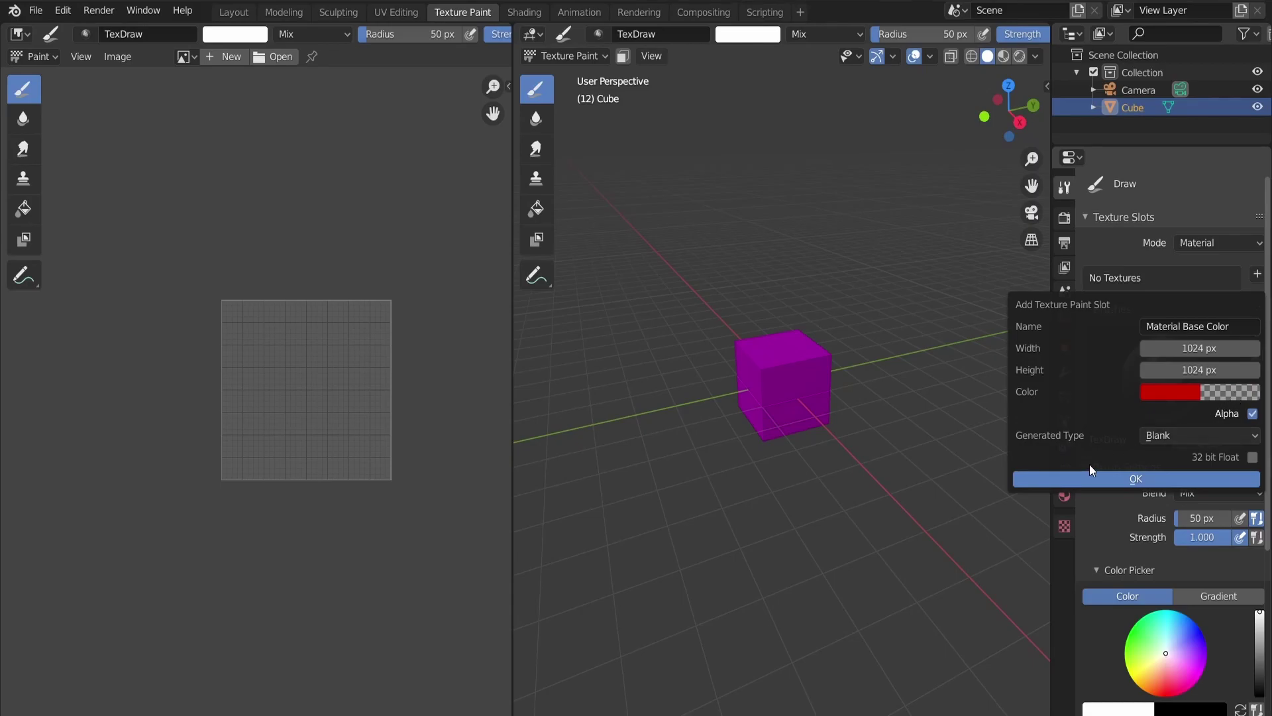
left_click(1114, 478)
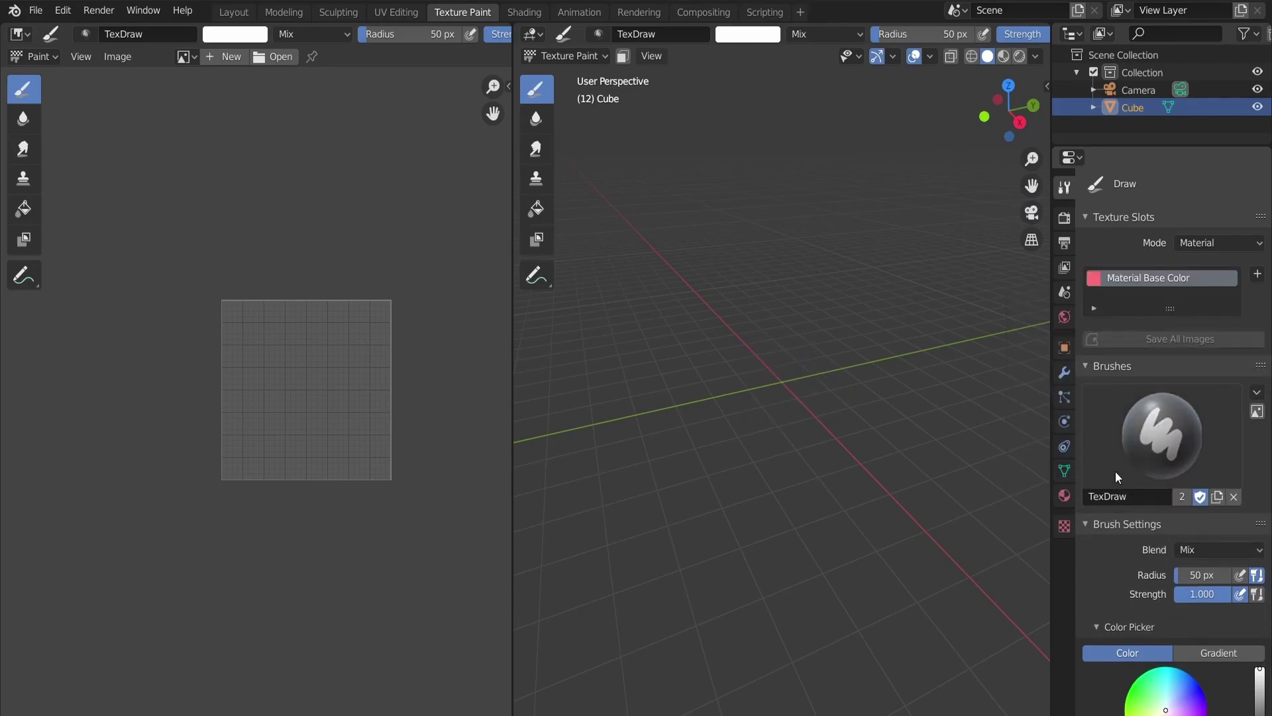
left_click(1003, 57)
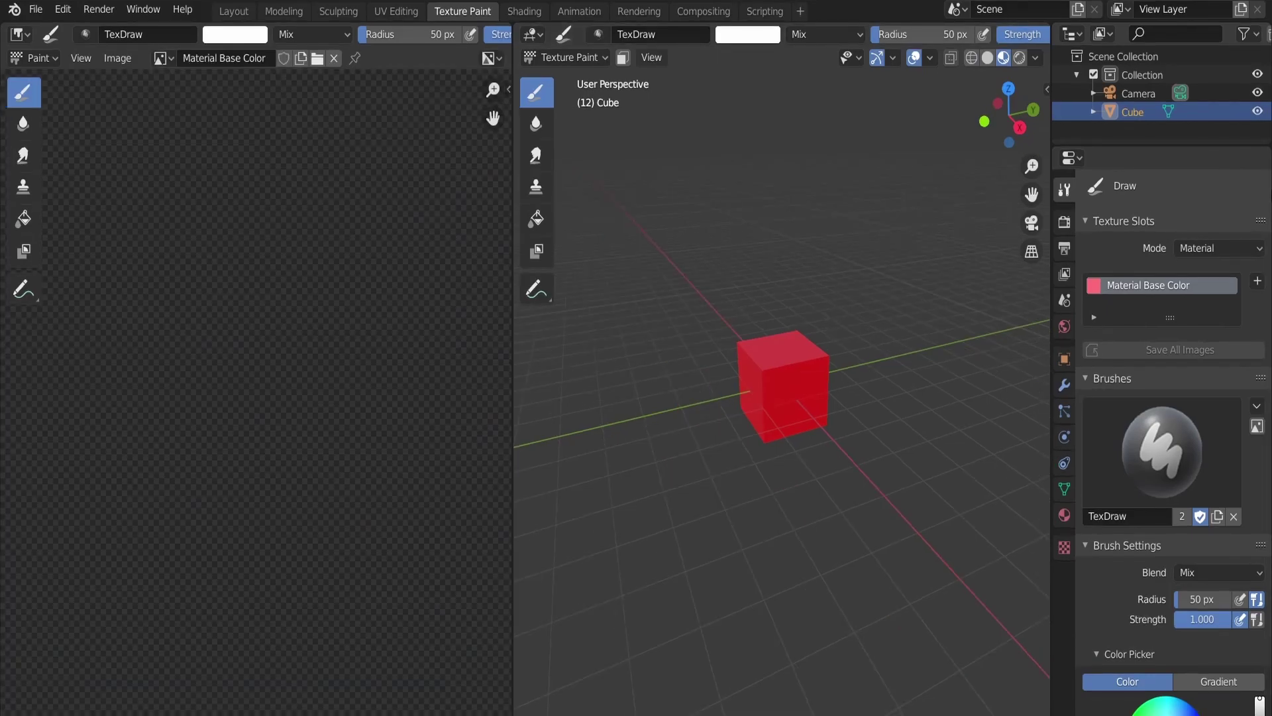
Add a MixRGB node left of the Principled BSDF, moving the Material Base Color node aside.
left_click(524, 11)
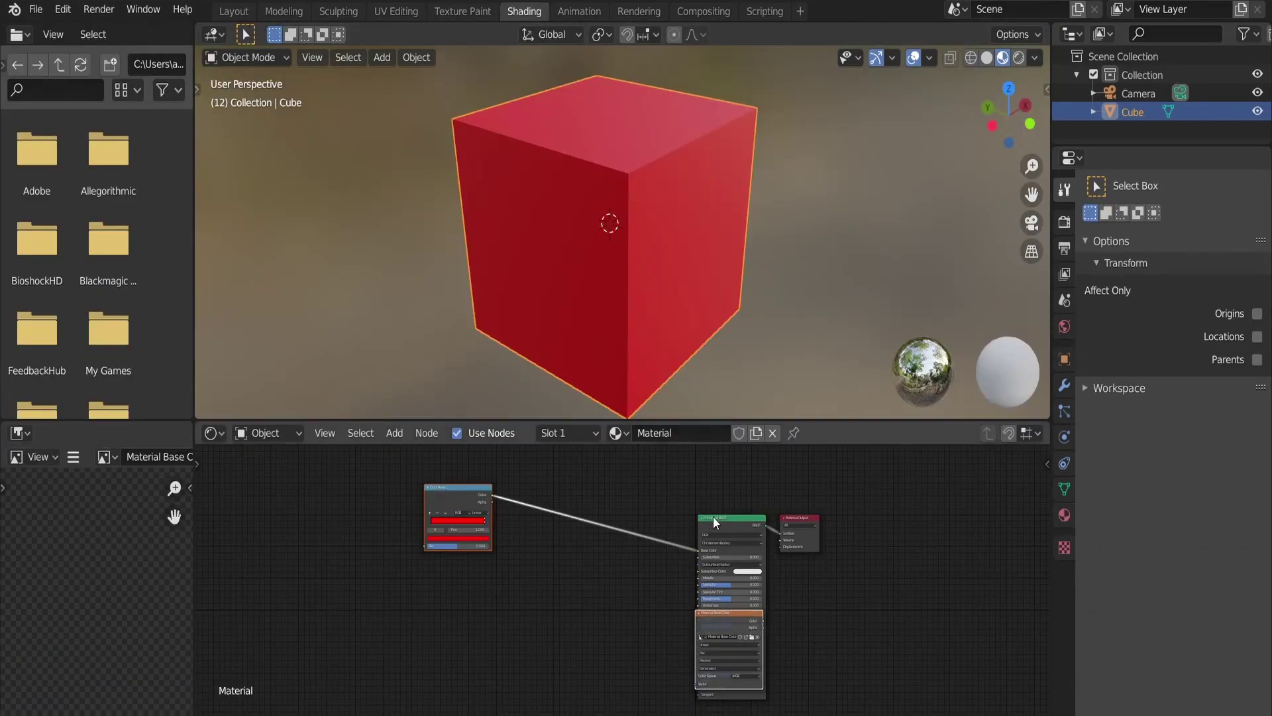
left_click_drag(737, 617, 478, 601)
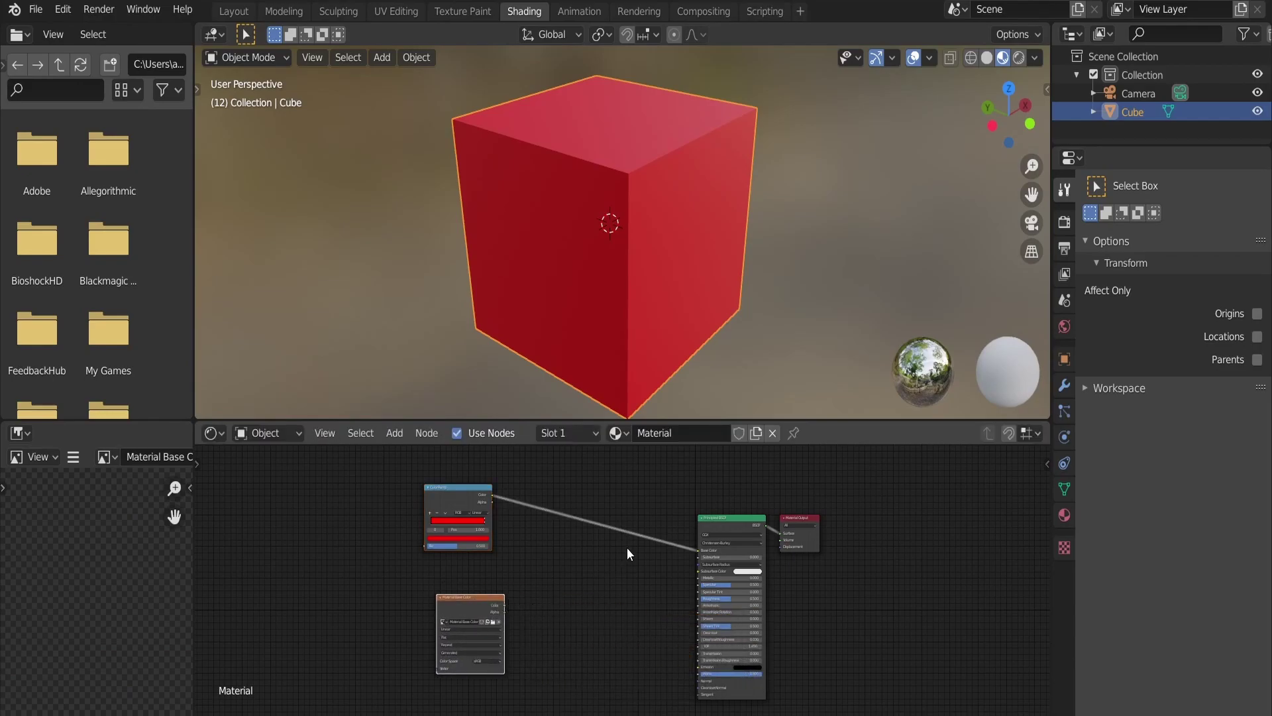
key("shift+a")
mouse_move(627, 548)
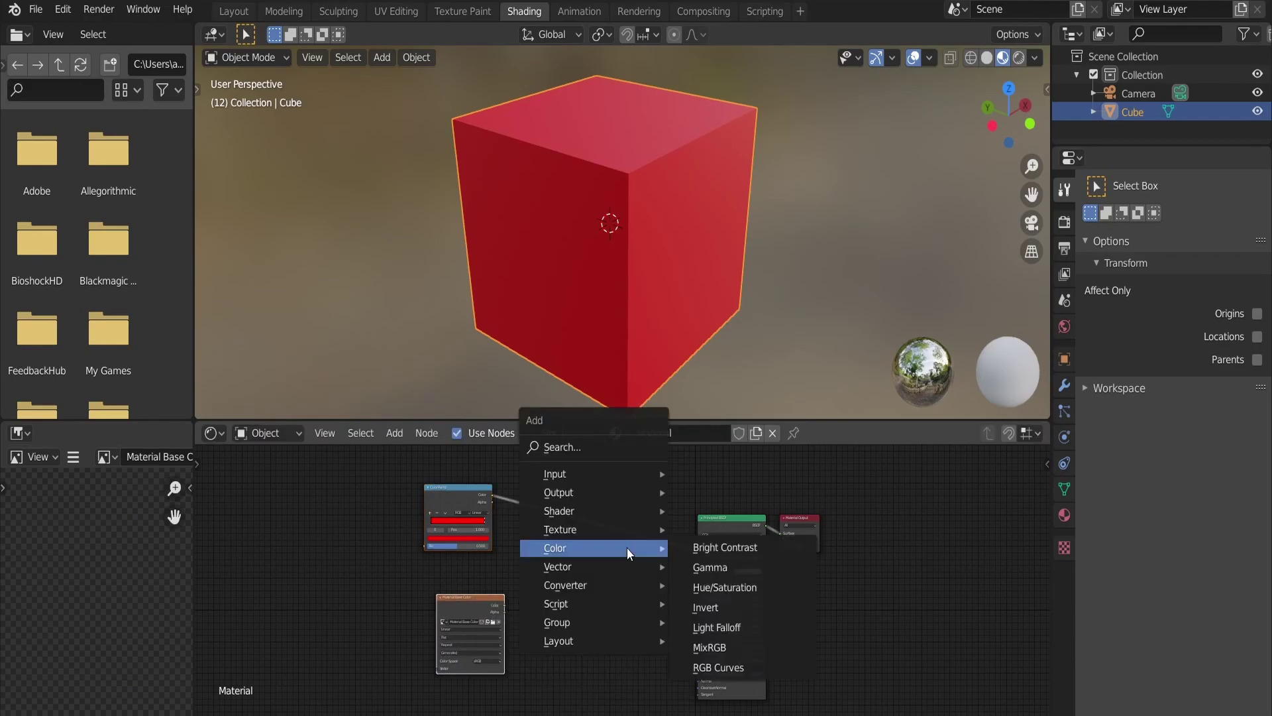
left_click(713, 646)
left_click(601, 572)
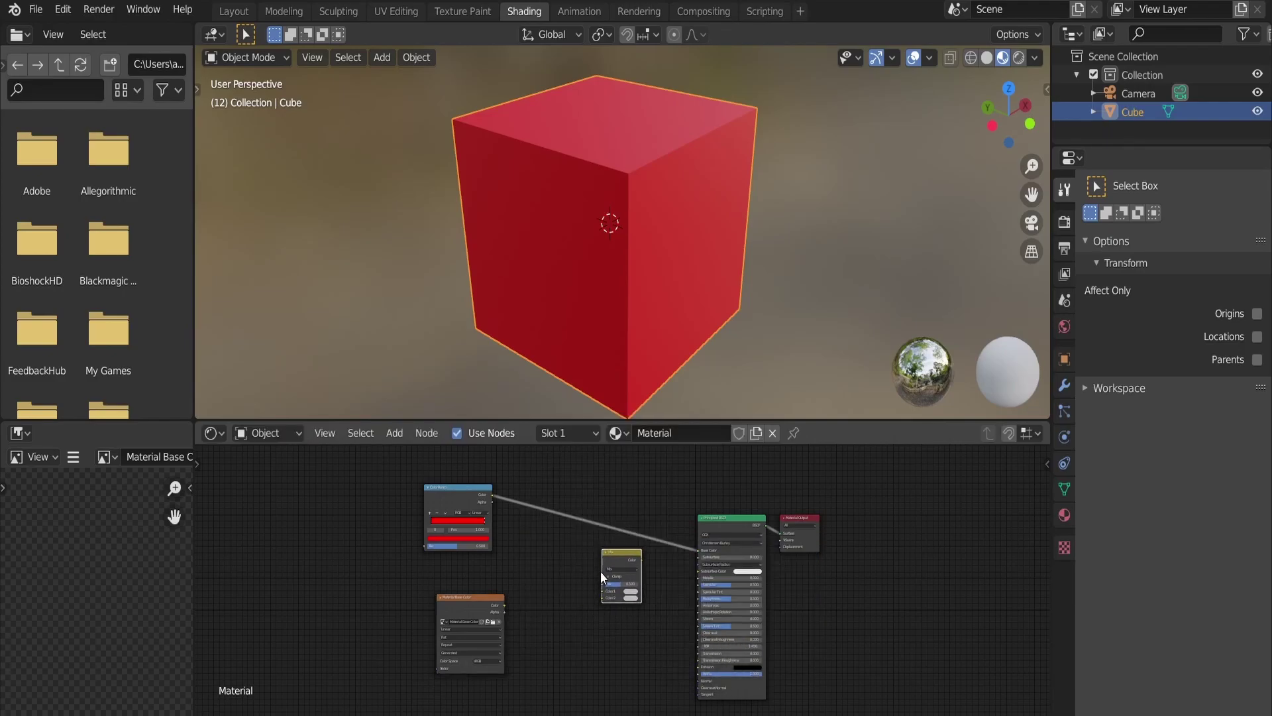
Set the Mix node's Color2 to black and wire ColorRamp into Color1 and Mix into Base Color.
left_click(629, 596)
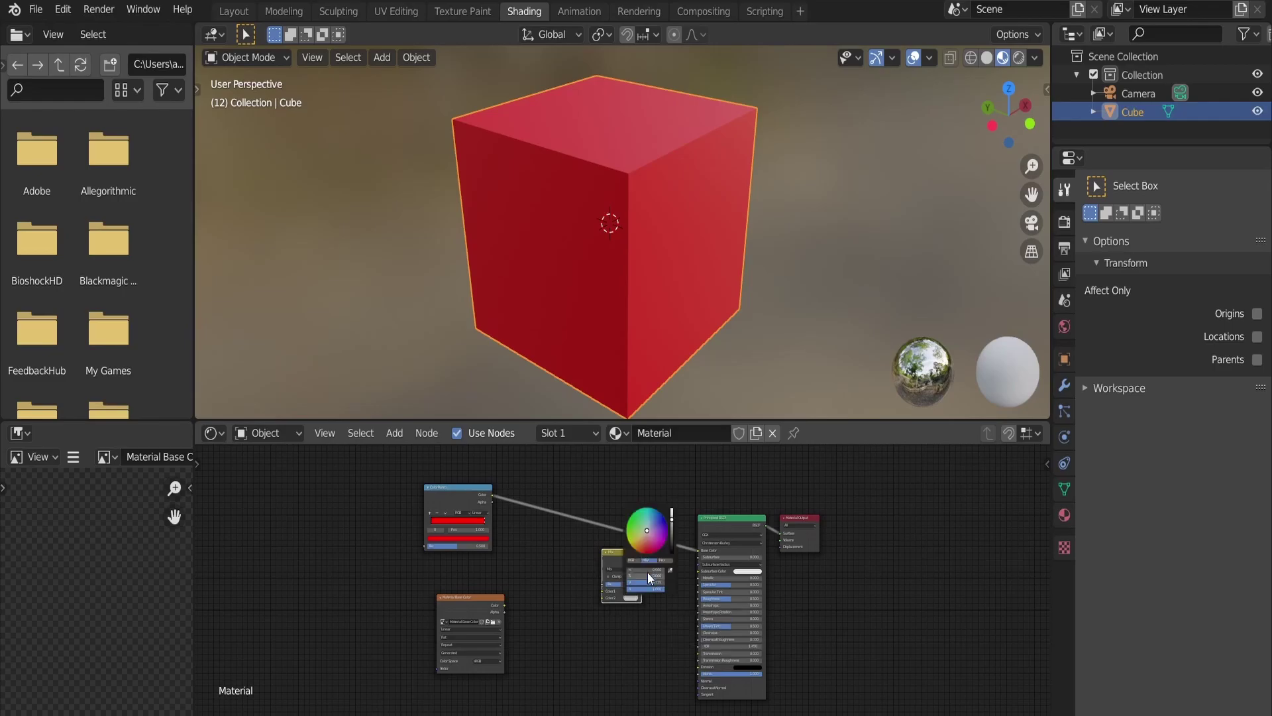
left_click_drag(673, 522, 677, 561)
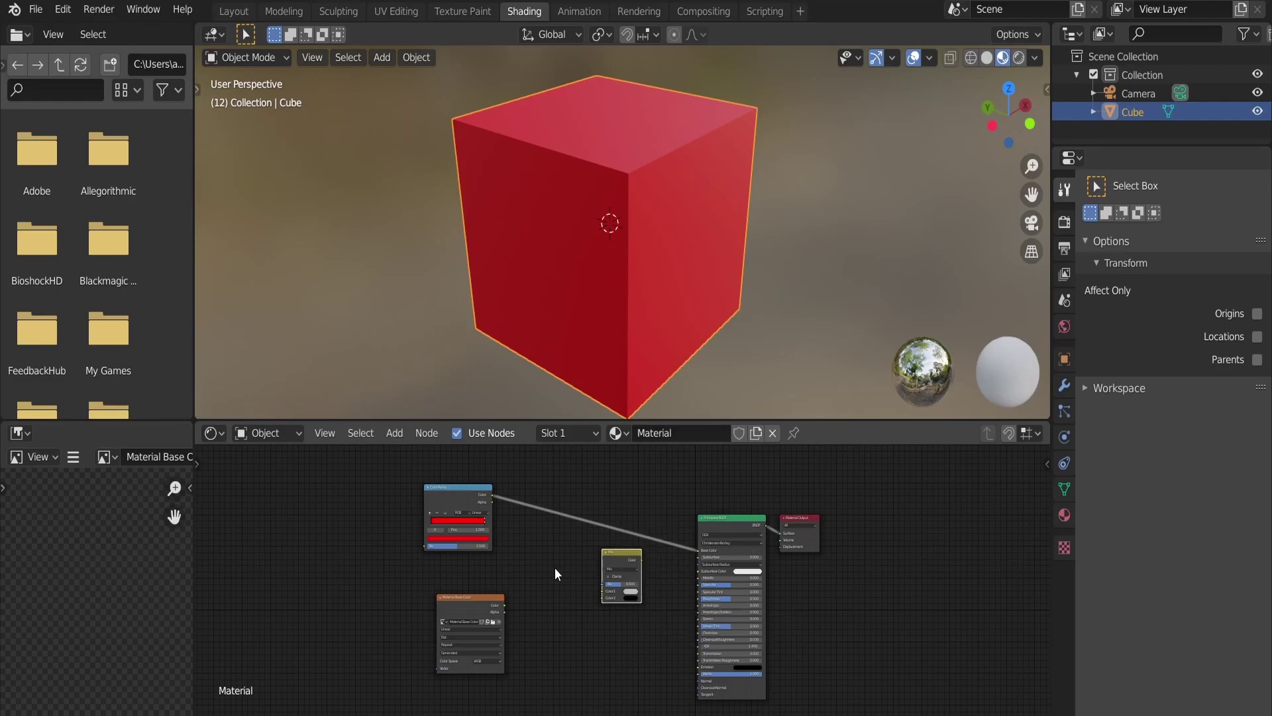
left_click_drag(490, 497, 602, 591)
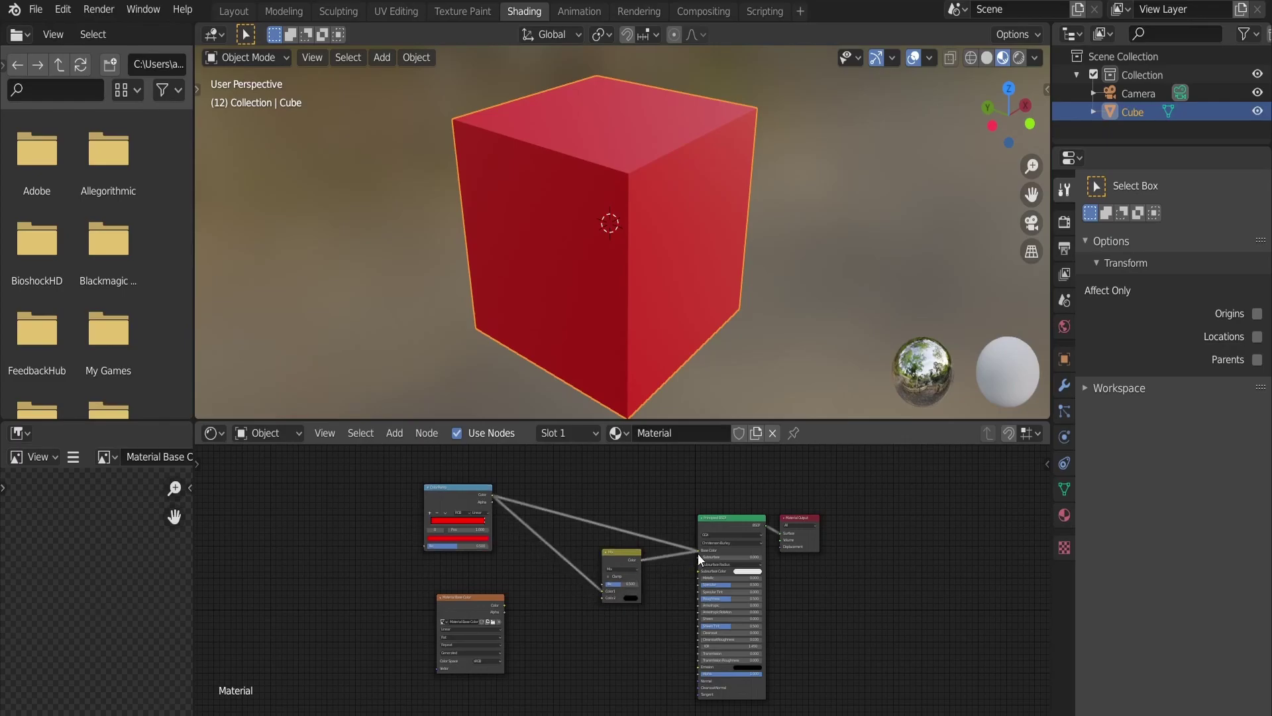
left_click_drag(698, 554, 698, 553)
scroll(619, 583, "up", 1)
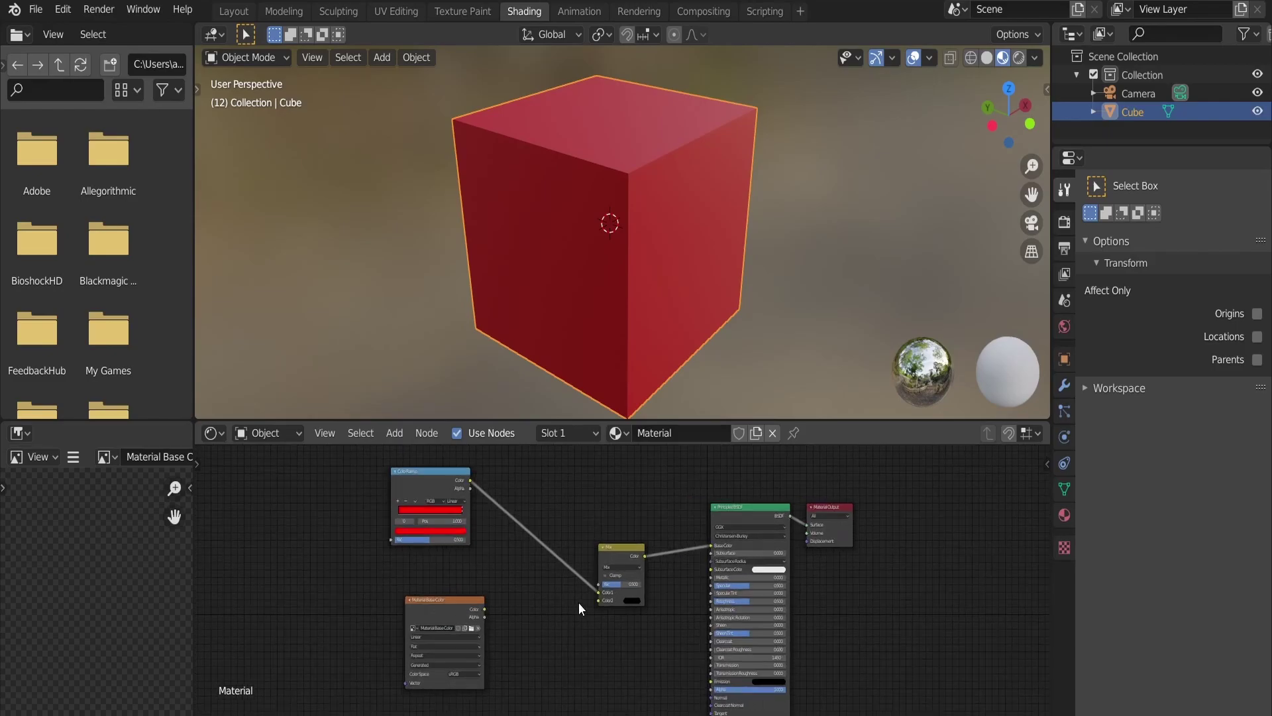
Link the Material Base Color image to the Mix Fac, preview it, then restore the material output.
left_click(483, 607)
left_click_drag(542, 601, 598, 585)
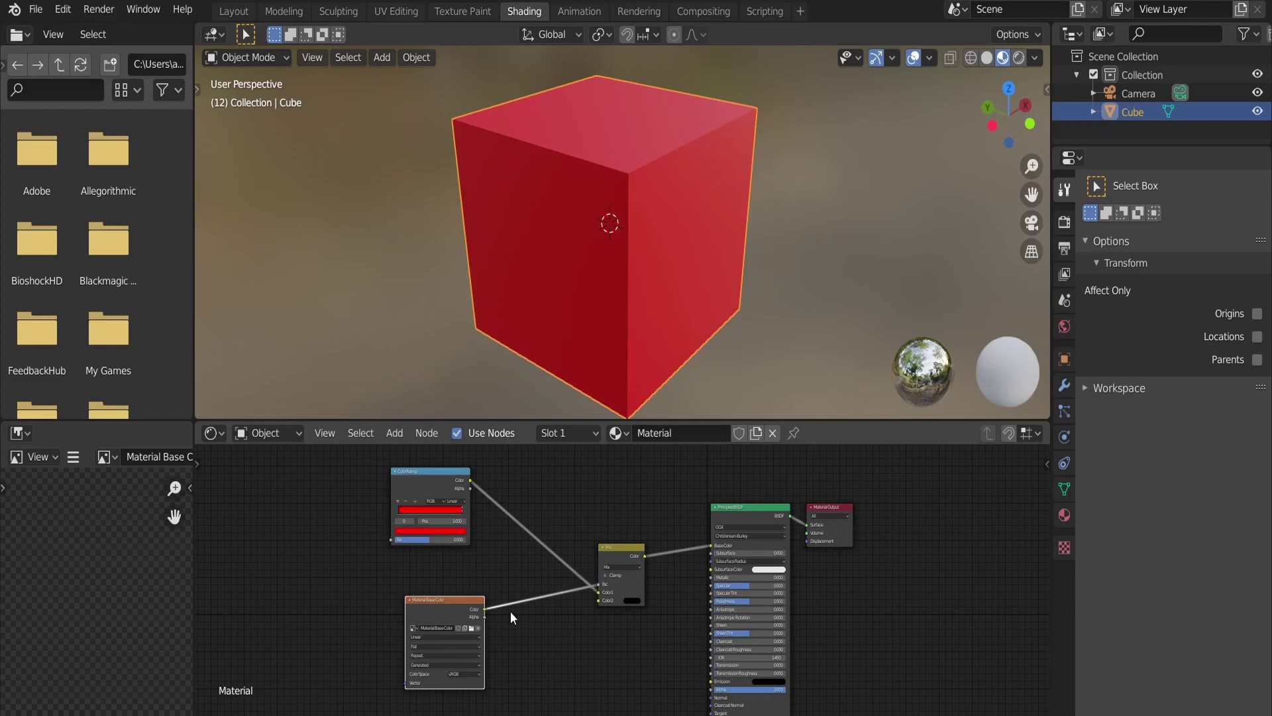
left_click(440, 607, "ctrl+shift")
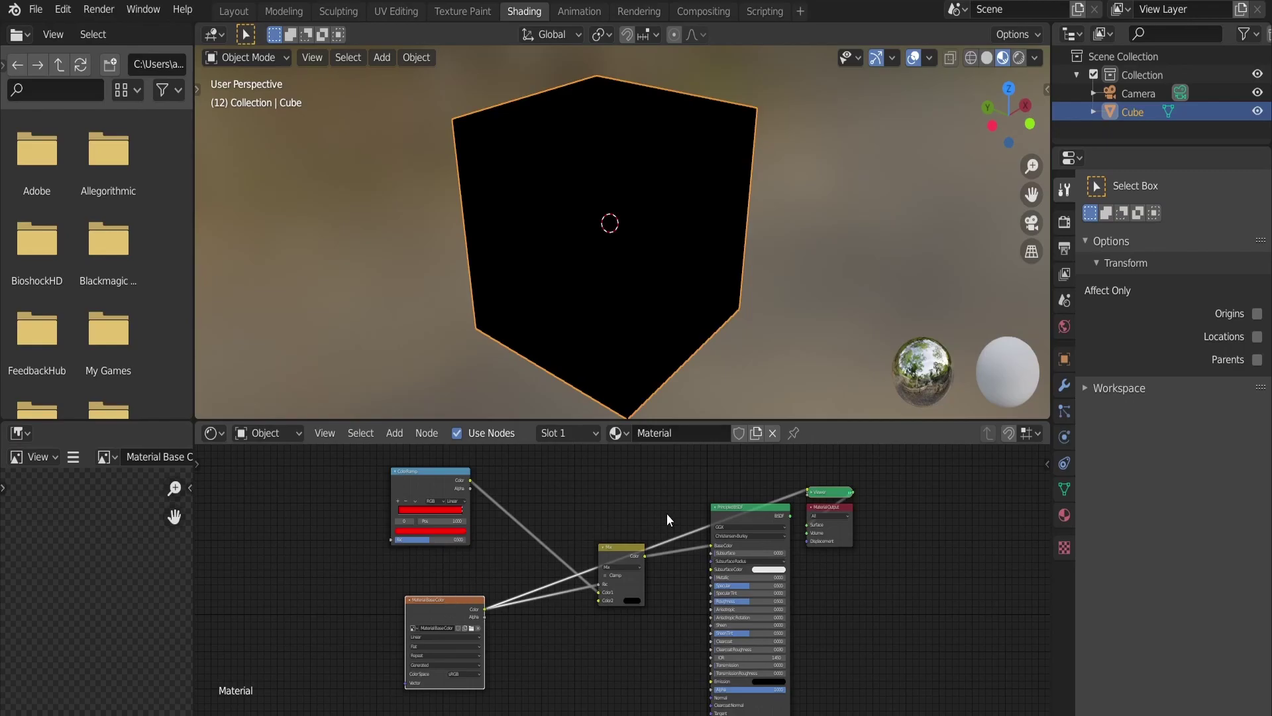
left_click(739, 514, "ctrl+shift")
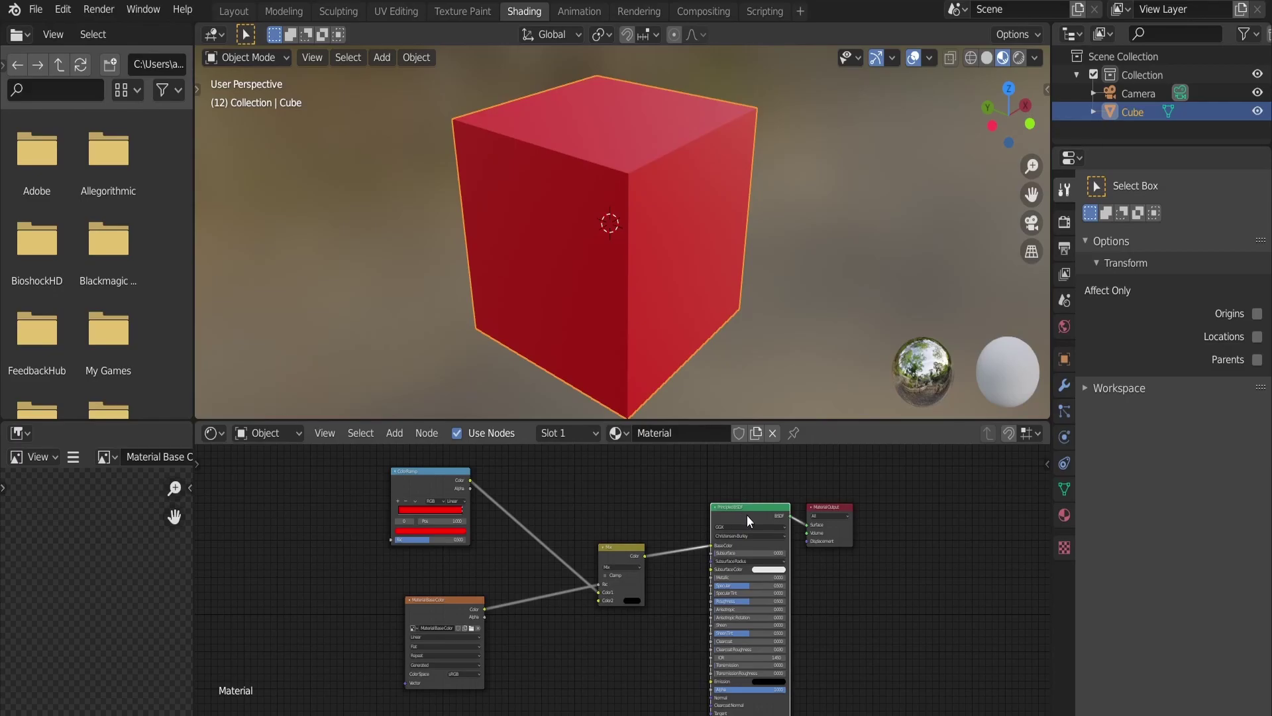
left_click(465, 11)
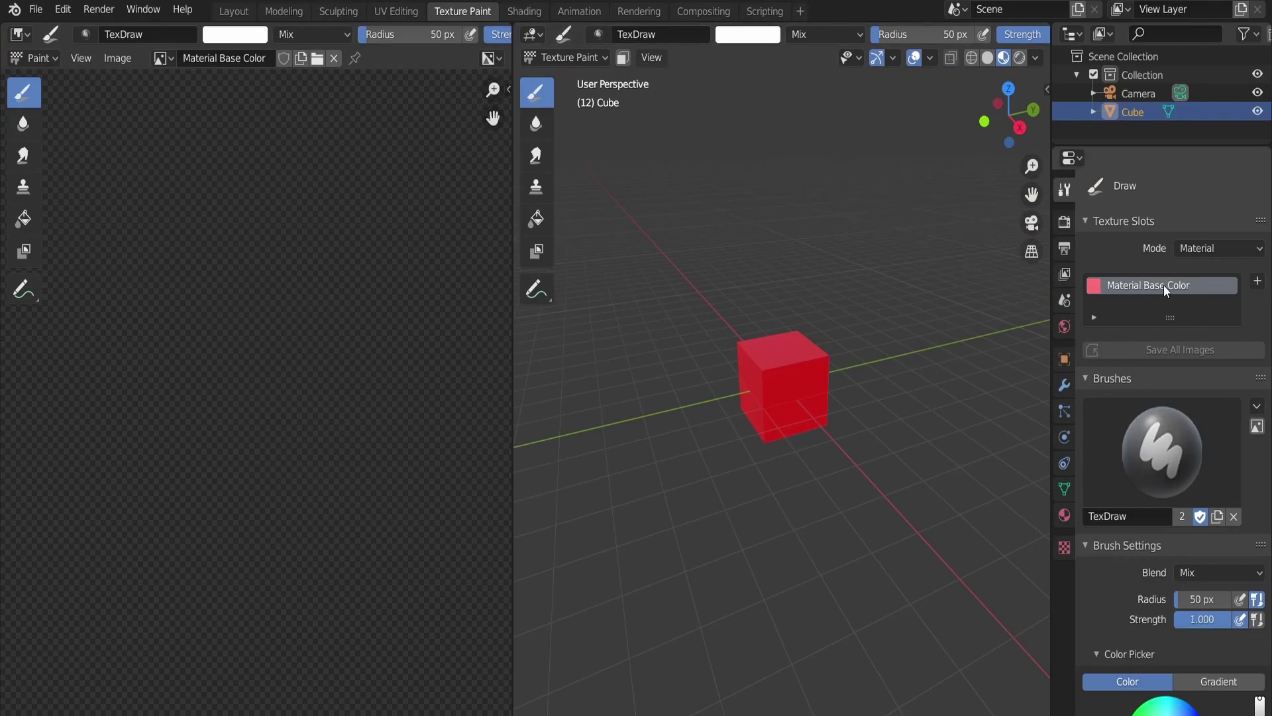
Pick a brush colour and paint a stroke down the cube's top face.
scroll(1131, 488, "down", 8)
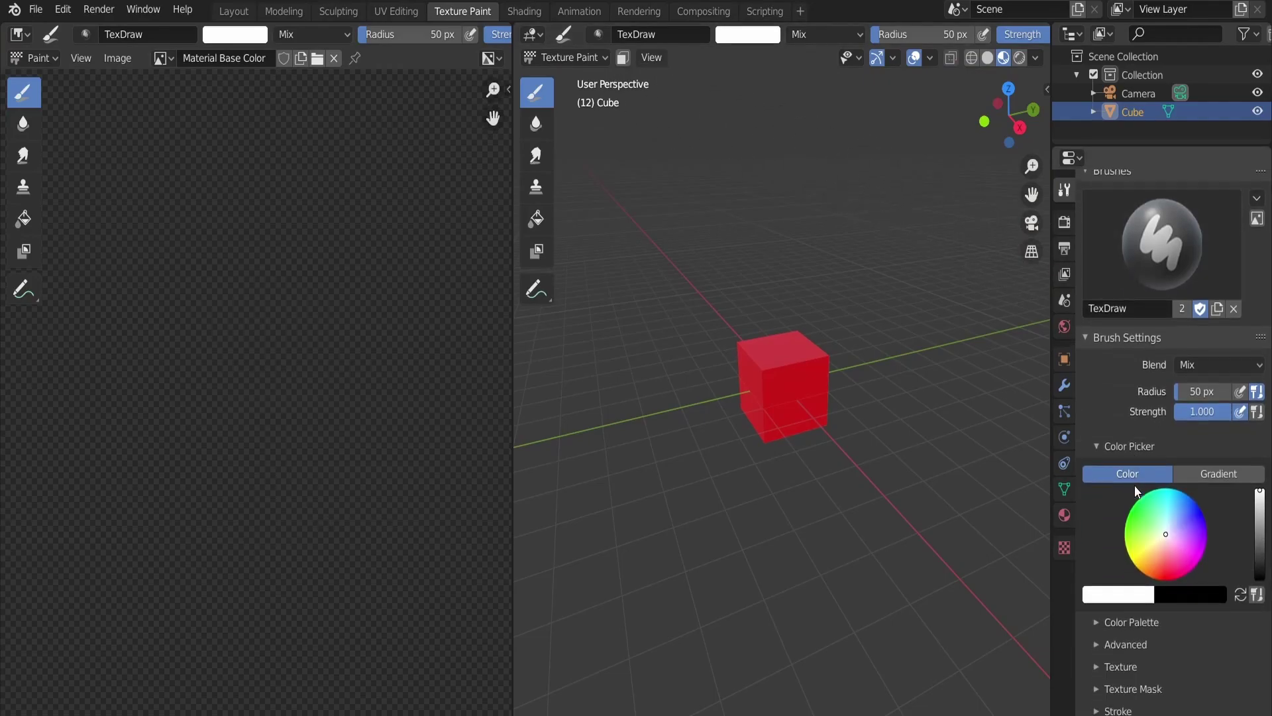
left_click(1127, 569)
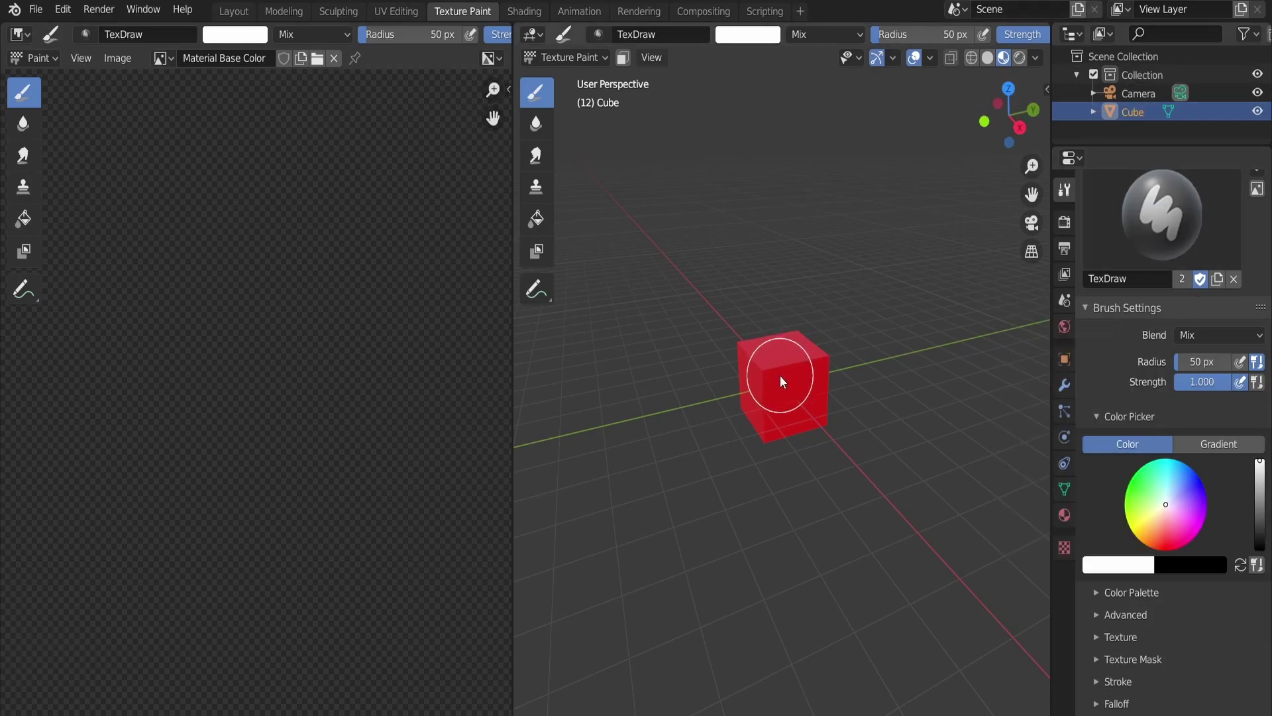
scroll(780, 375, "up", 4)
scroll(779, 367, "up", 3)
middle_click_drag(778, 363, 771, 327)
mouse_move(810, 263)
left_mouse_down()
mouse_move(762, 387)
mouse_move(749, 377)
left_mouse_up()
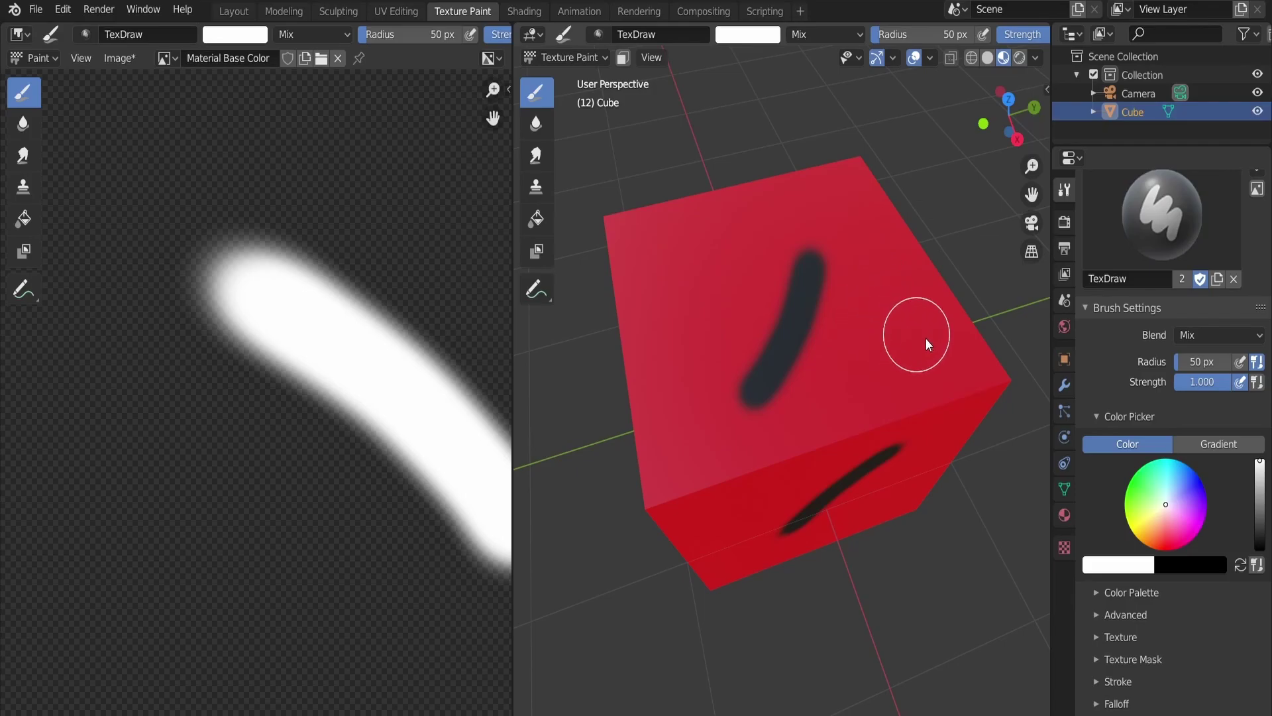
Paint a light grey stroke and a mid grey stroke beside the first one.
left_click(1100, 564)
mouse_move(1145, 361)
left_mouse_down()
mouse_move(1141, 335)
mouse_move(1140, 357)
mouse_move(1066, 353)
left_mouse_up()
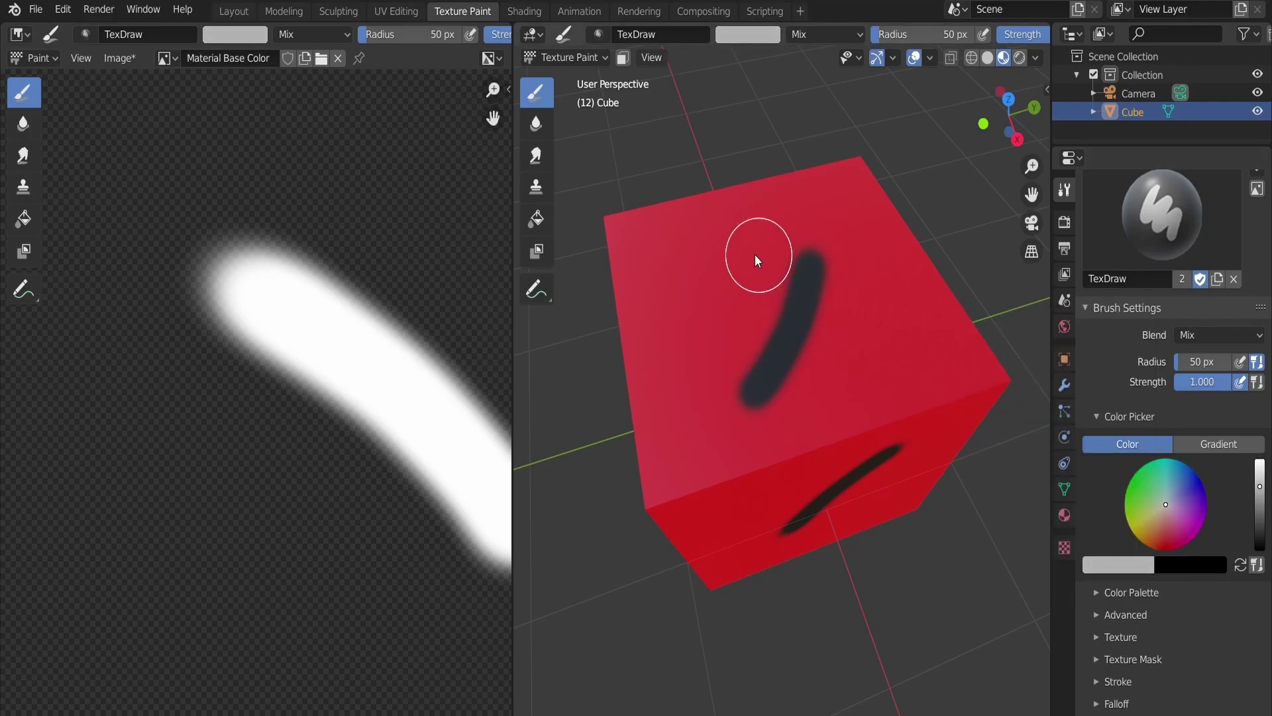
left_click_drag(701, 353, 698, 360)
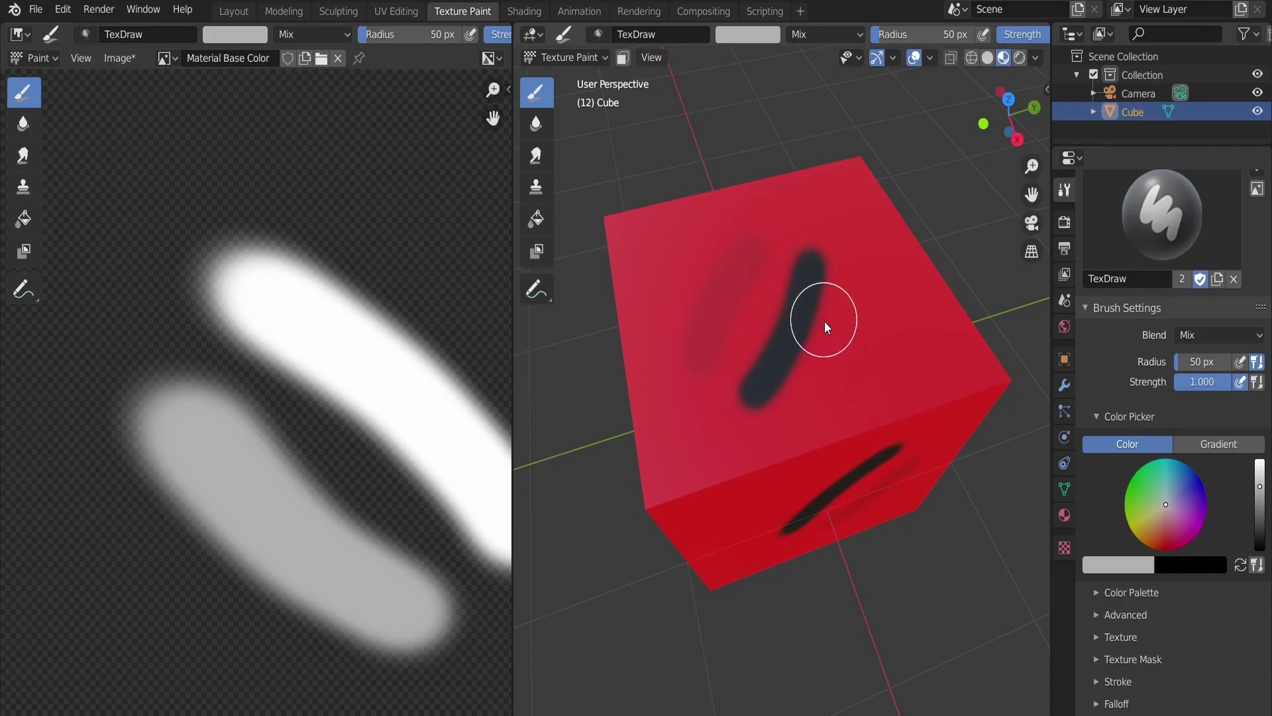
middle_click_drag(824, 320, 883, 377)
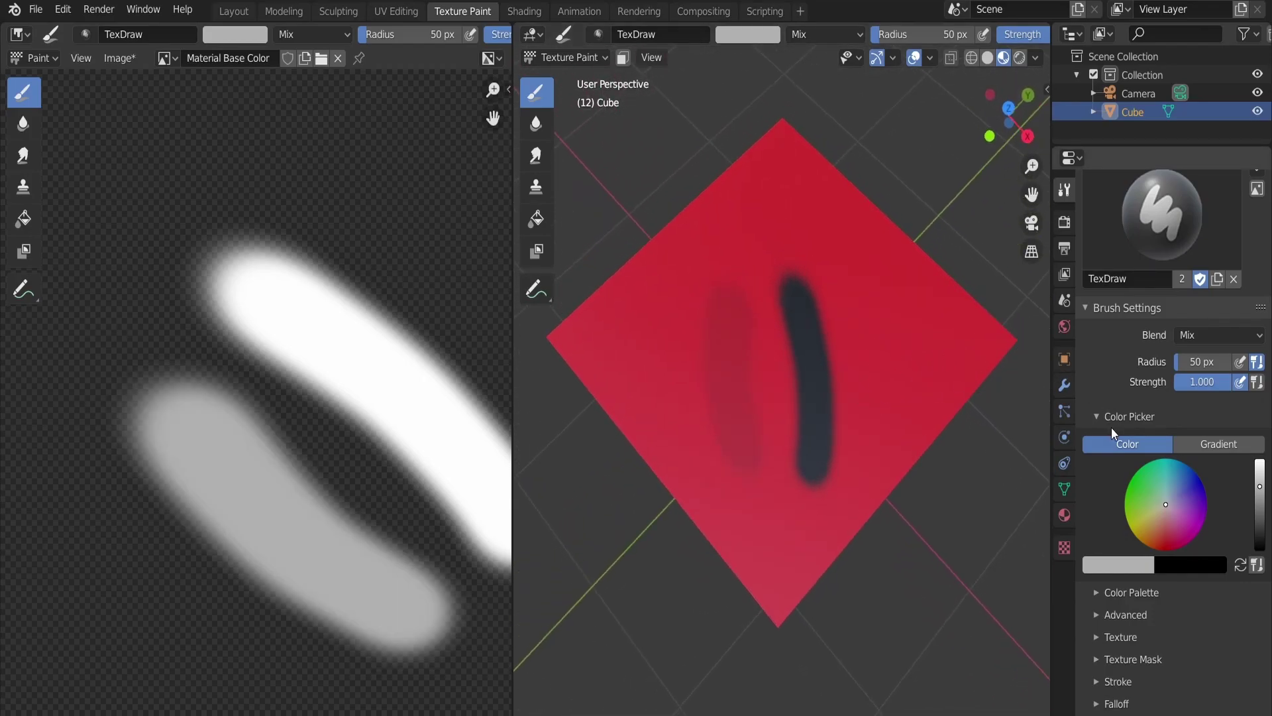
left_click(1121, 566)
left_click_drag(1142, 365, 1139, 392)
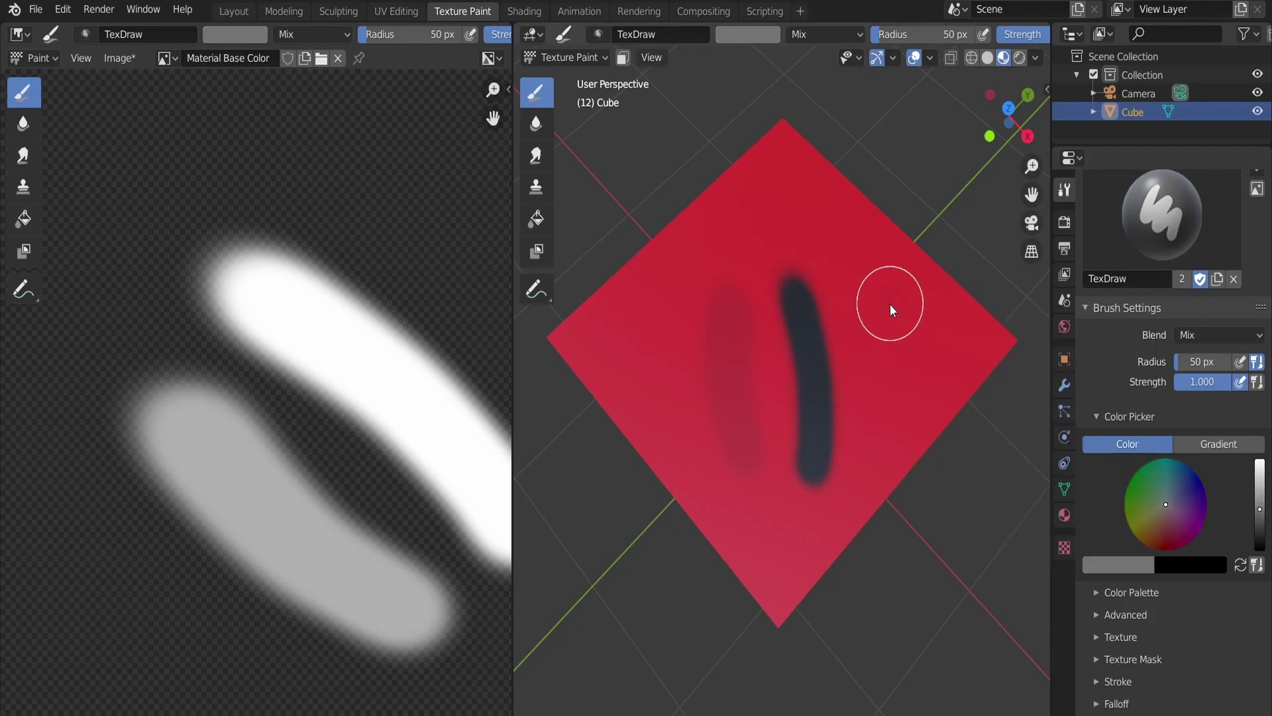
mouse_move(889, 304)
left_mouse_down()
mouse_move(893, 445)
mouse_move(916, 469)
left_mouse_up()
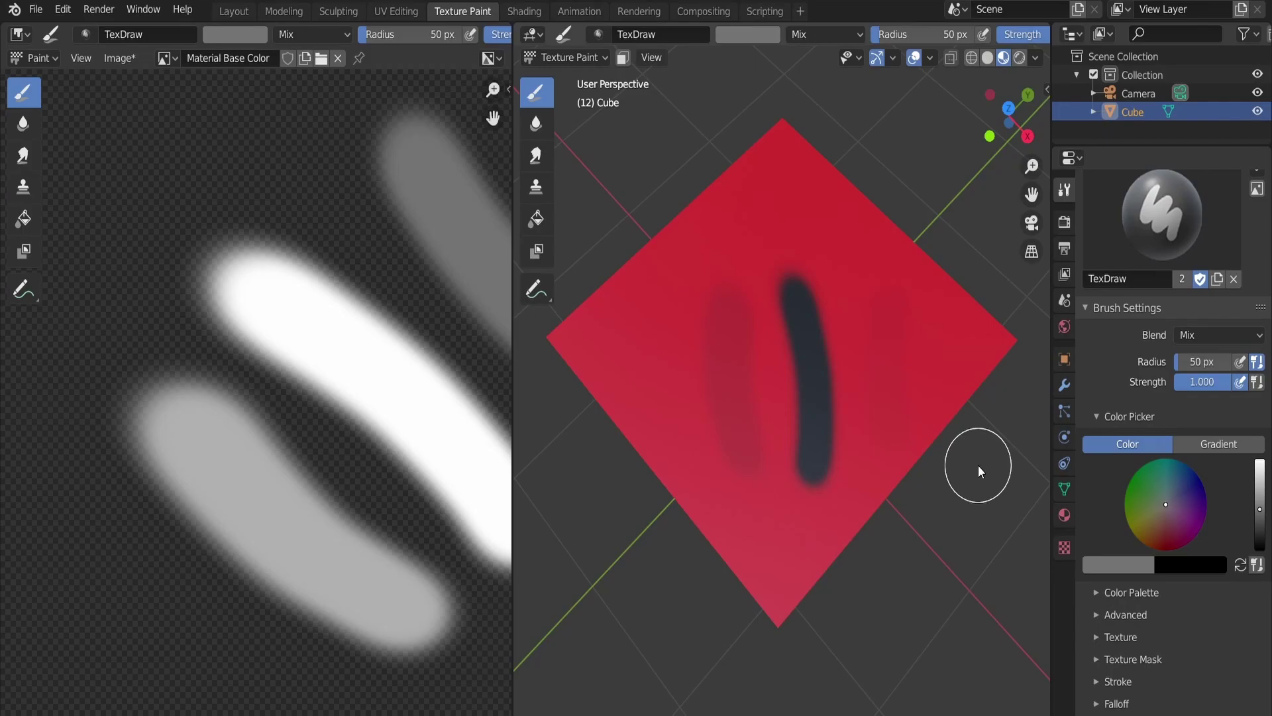
left_click(524, 11)
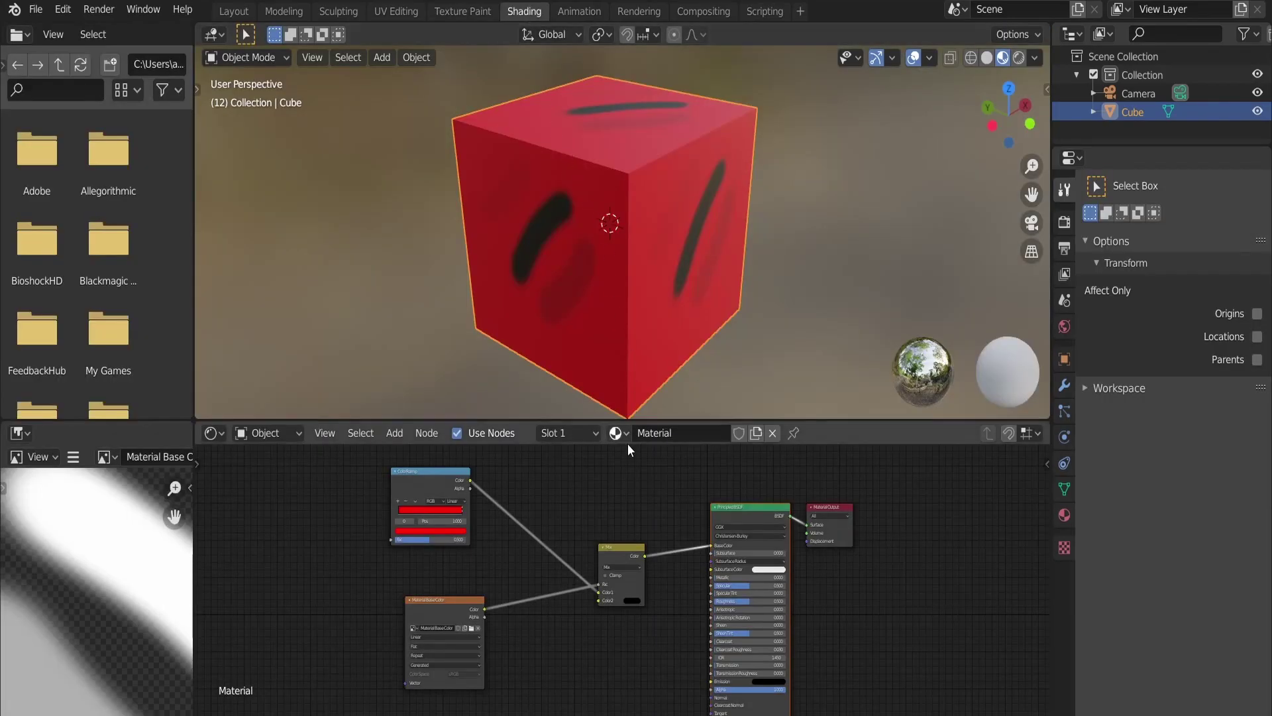
middle_click_drag(639, 259, 646, 371)
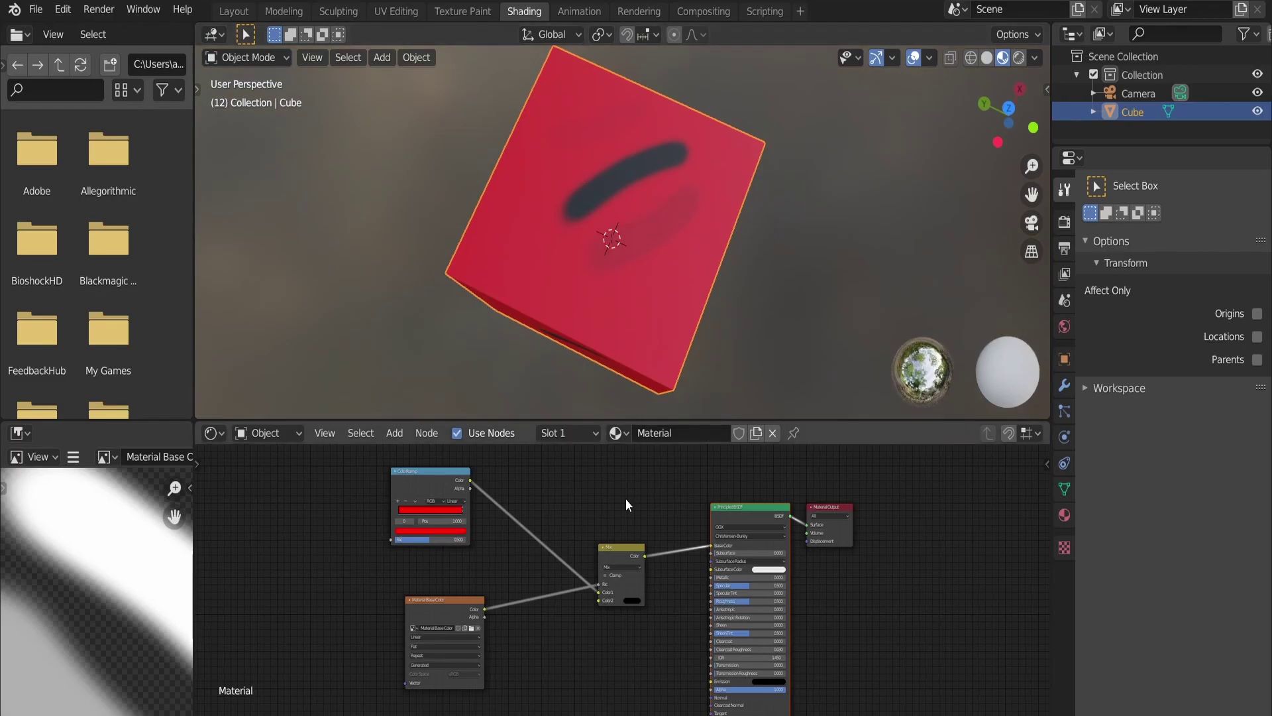
left_click(636, 601)
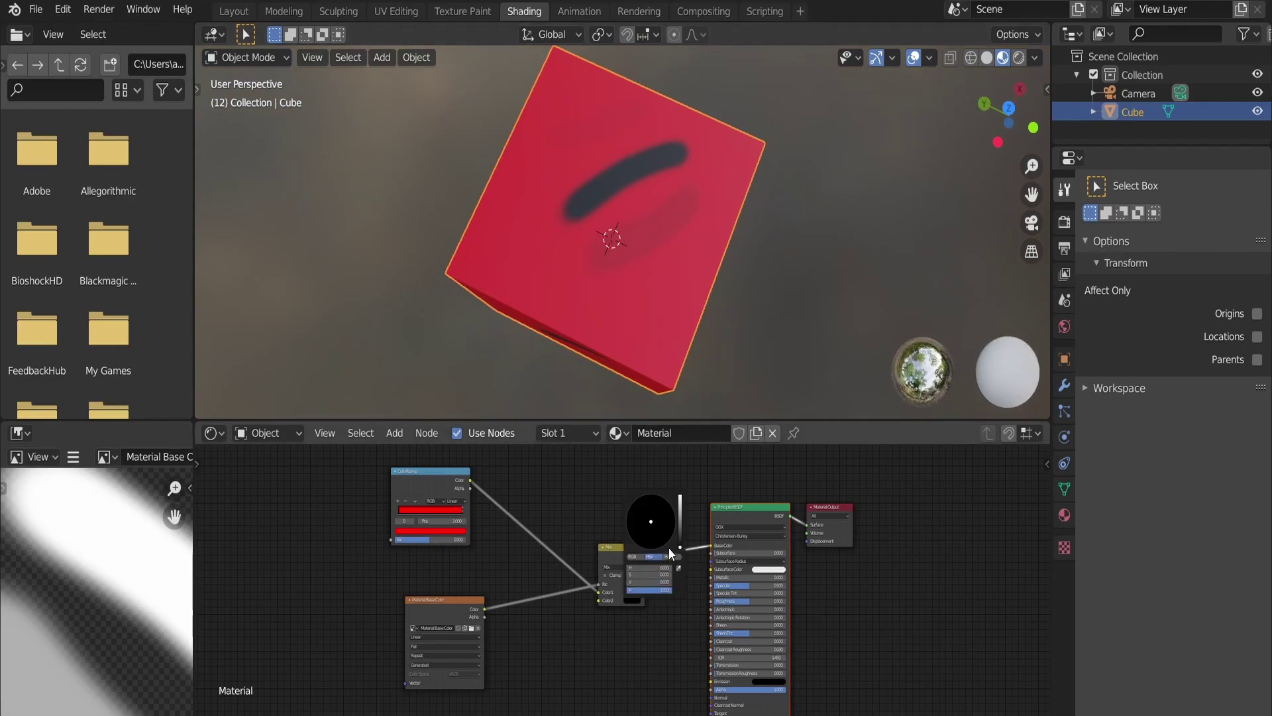
mouse_move(679, 538)
left_mouse_down()
mouse_move(681, 498)
mouse_move(631, 504)
left_mouse_up()
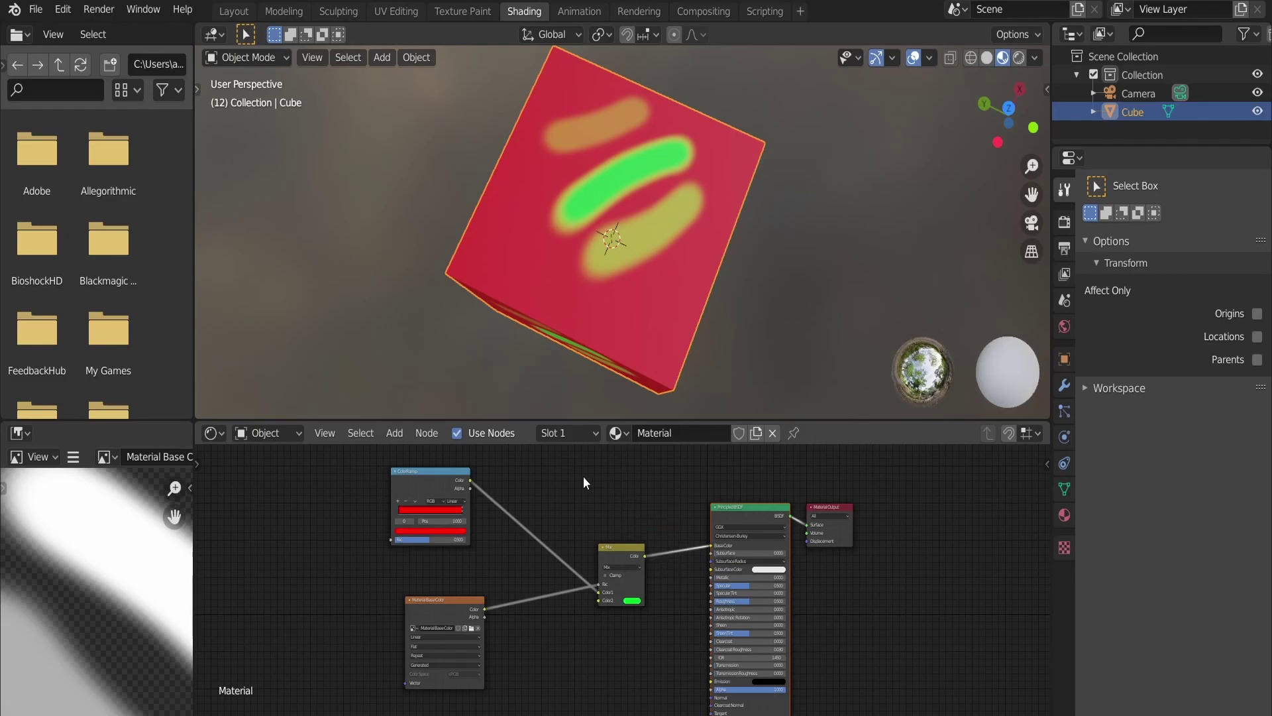
key("ctrl+z")
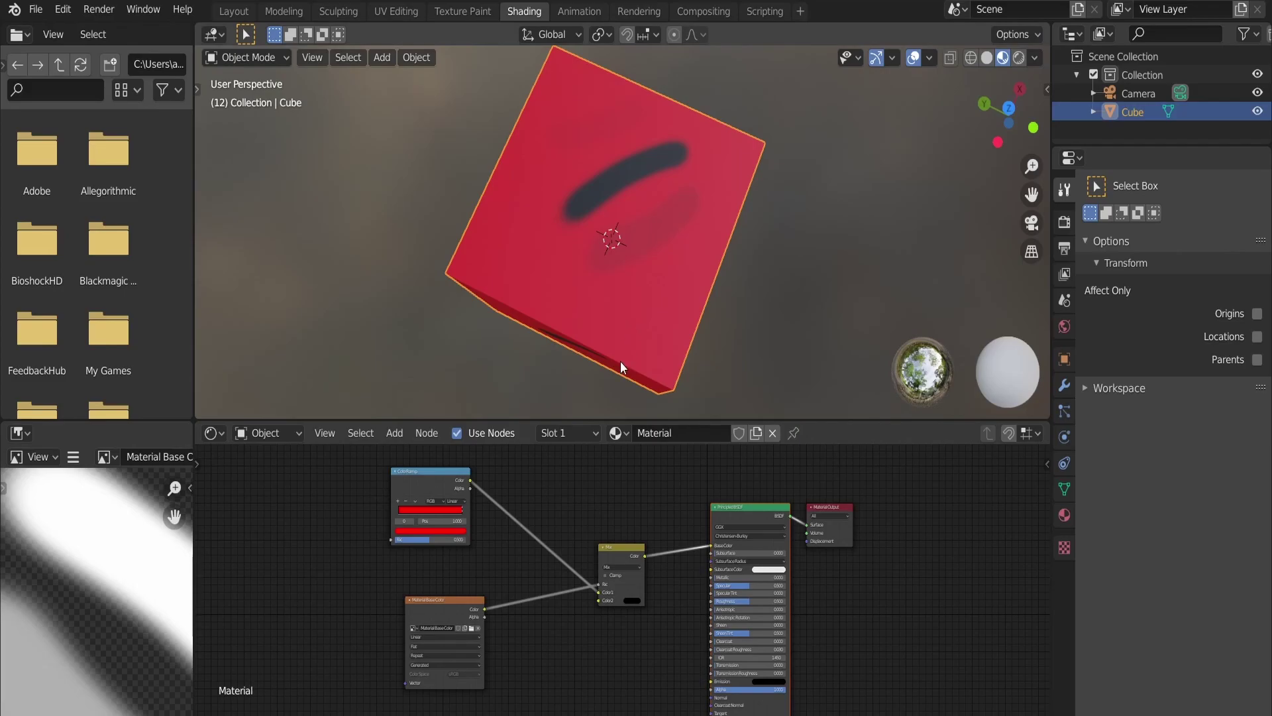
middle_click_drag(620, 361, 621, 327)
Add a Bump node taking the painted texture Color as Height and feeding the BSDF Normal.
scroll(570, 514, "down", 3, "shift")
scroll(570, 513, "left", 1, "ctrl")
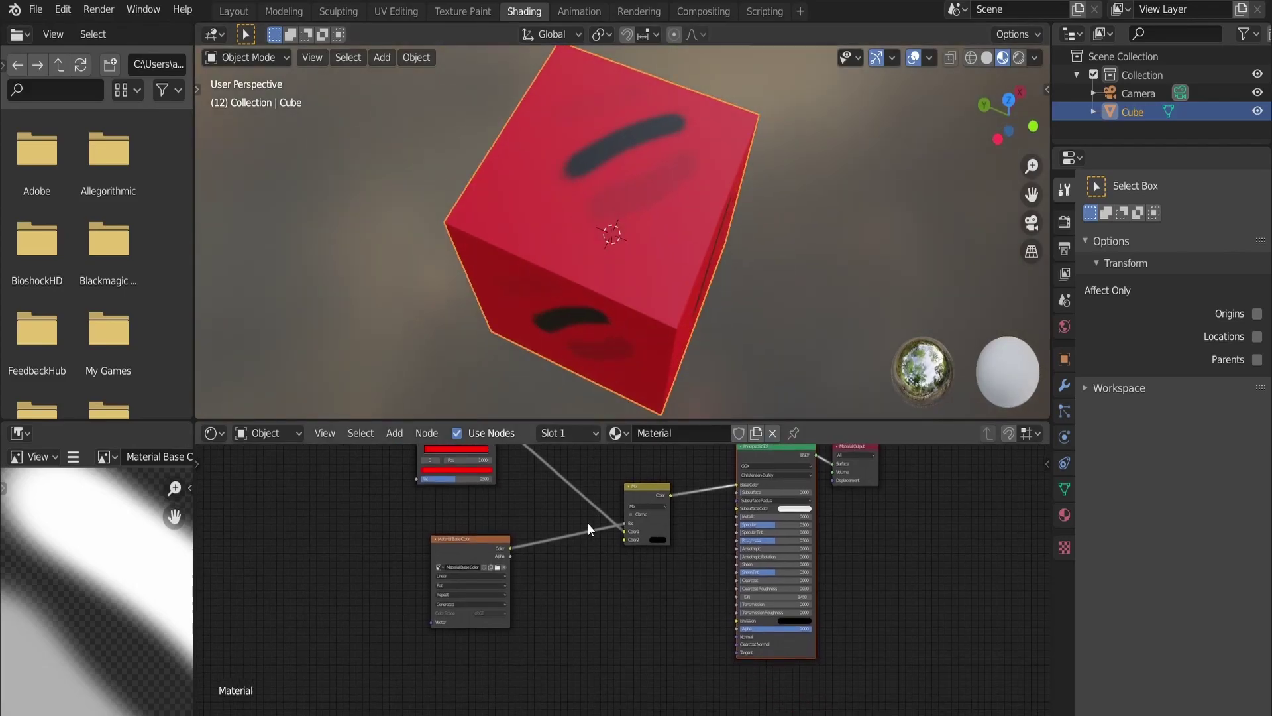
key("shift+a")
mouse_move(595, 680)
mouse_move(596, 644)
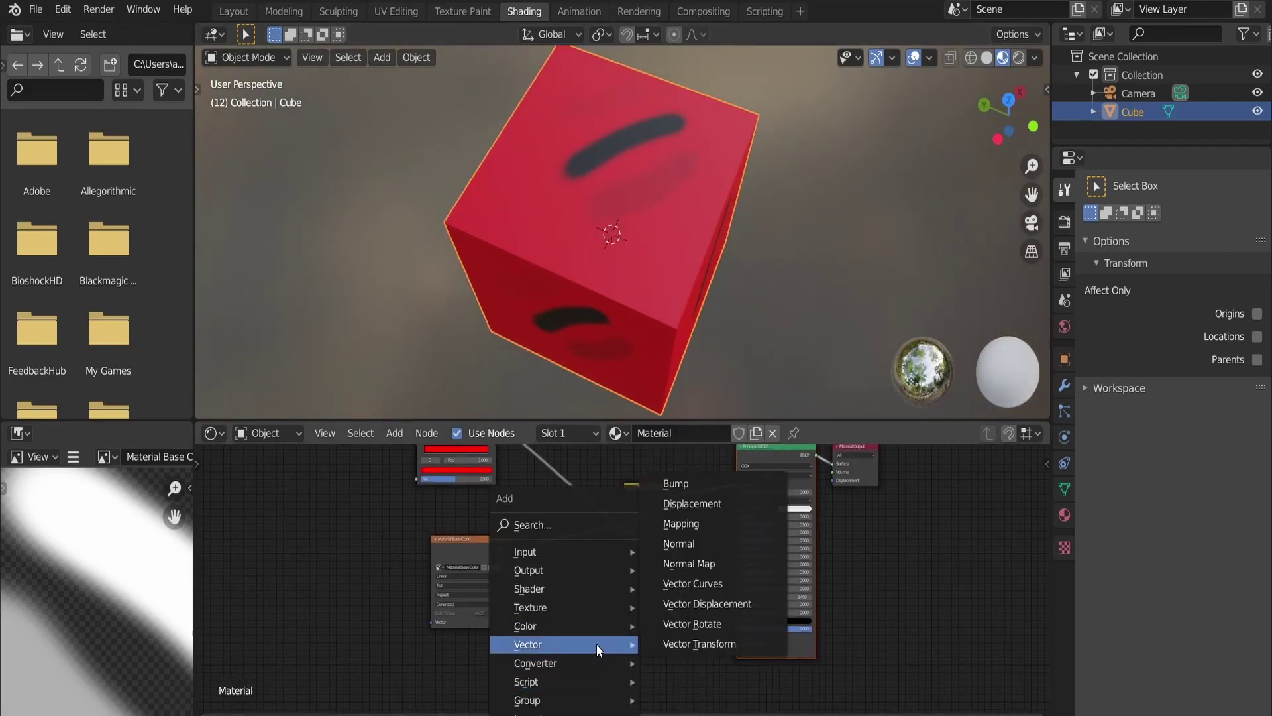
left_click(685, 483)
left_click(597, 573)
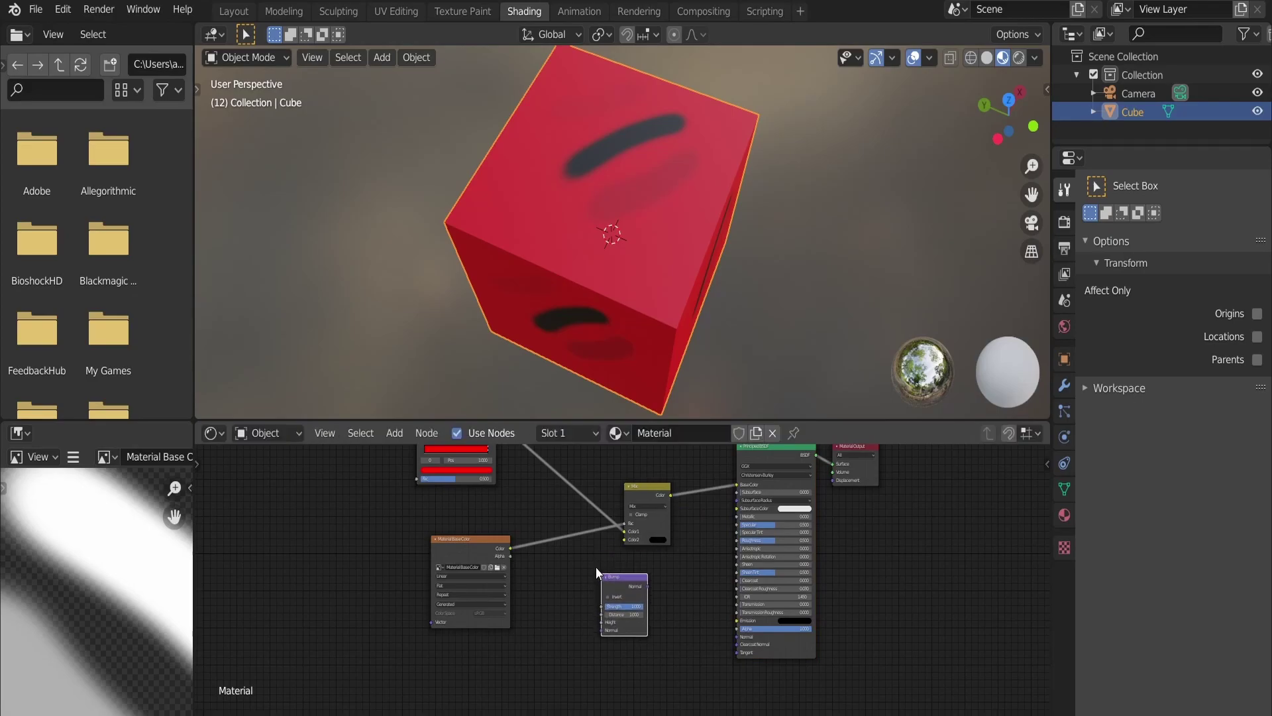
left_click_drag(508, 546, 599, 621)
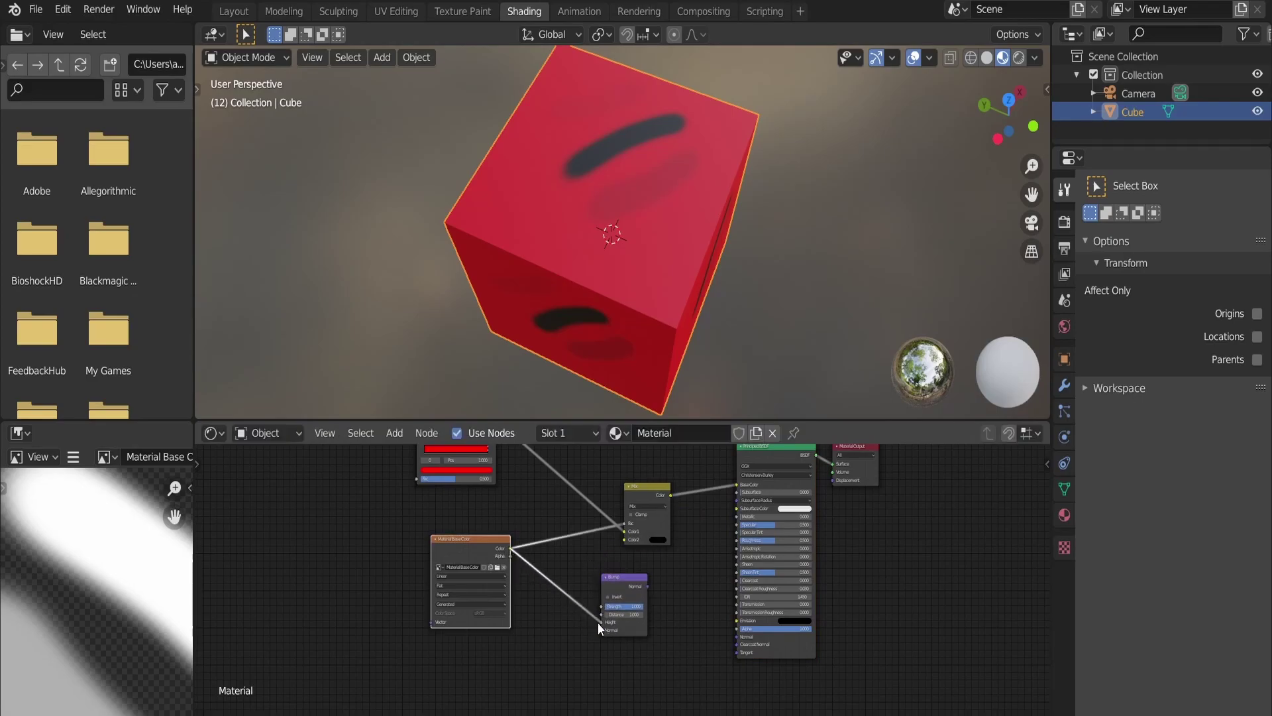
left_click_drag(648, 585, 735, 636)
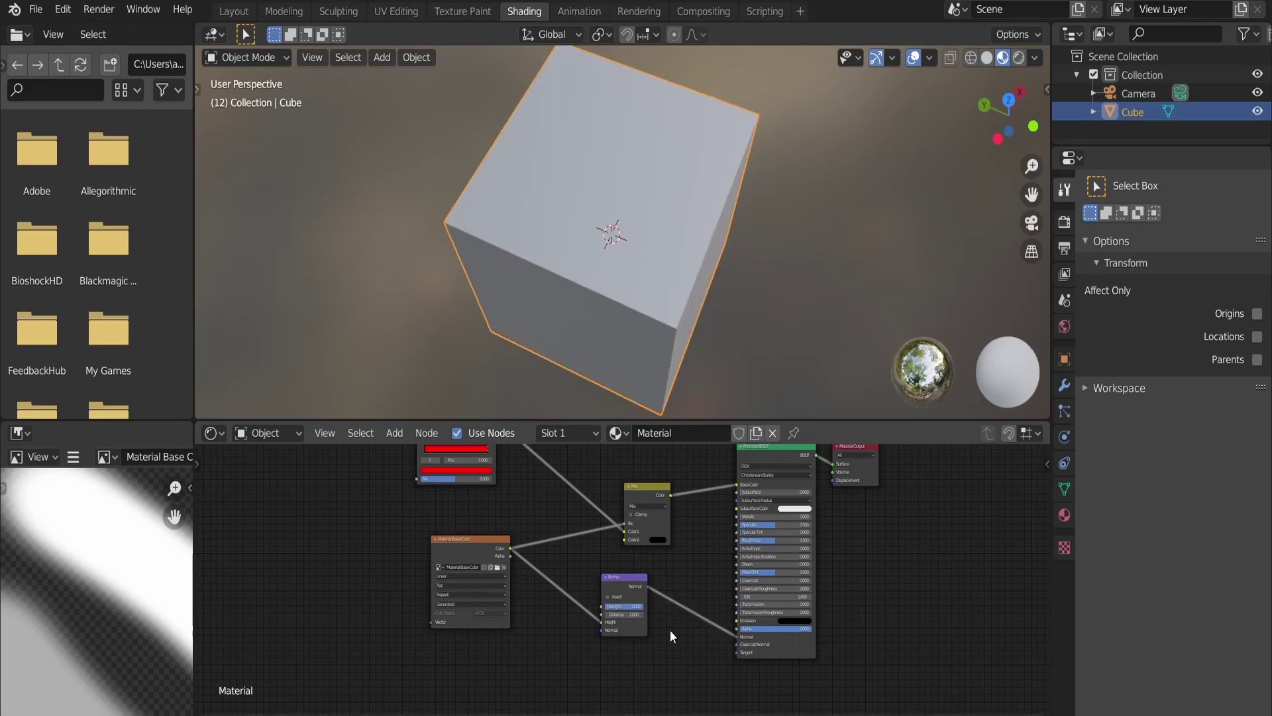
middle_click_drag(656, 379, 634, 330)
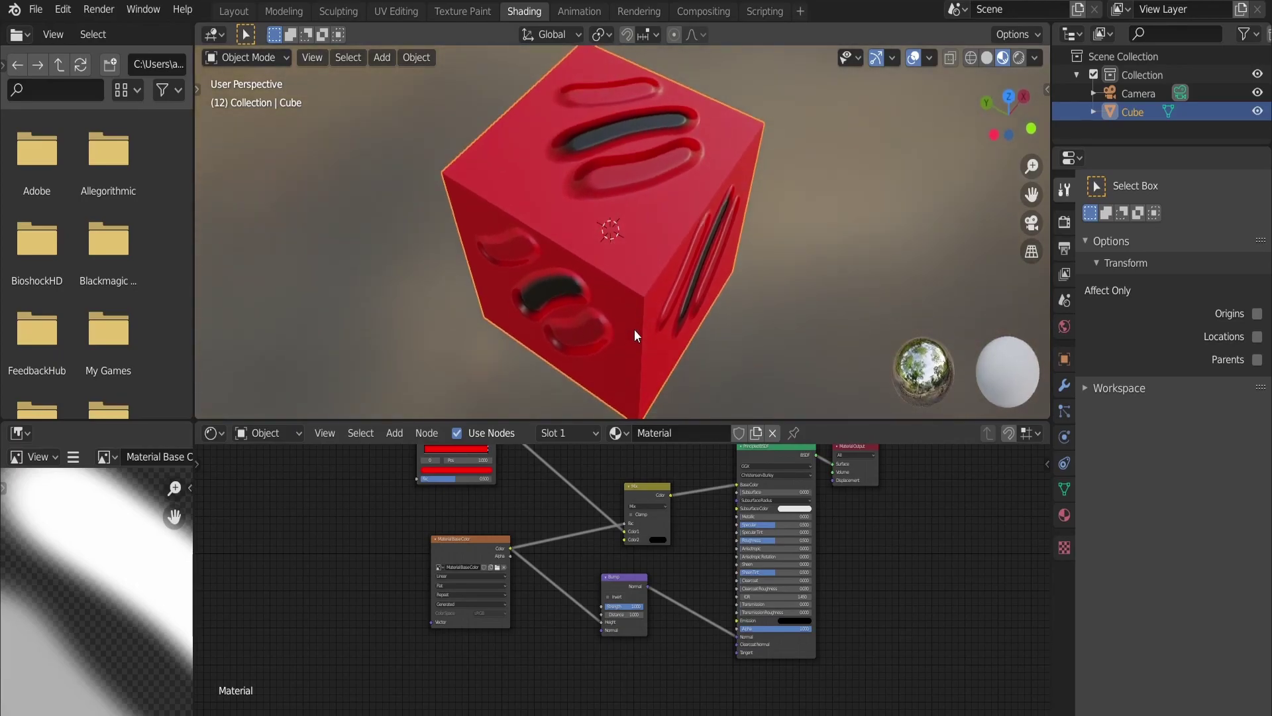
Drop an Invert node onto the link from the painted texture to the Bump Height.
key("shift+a")
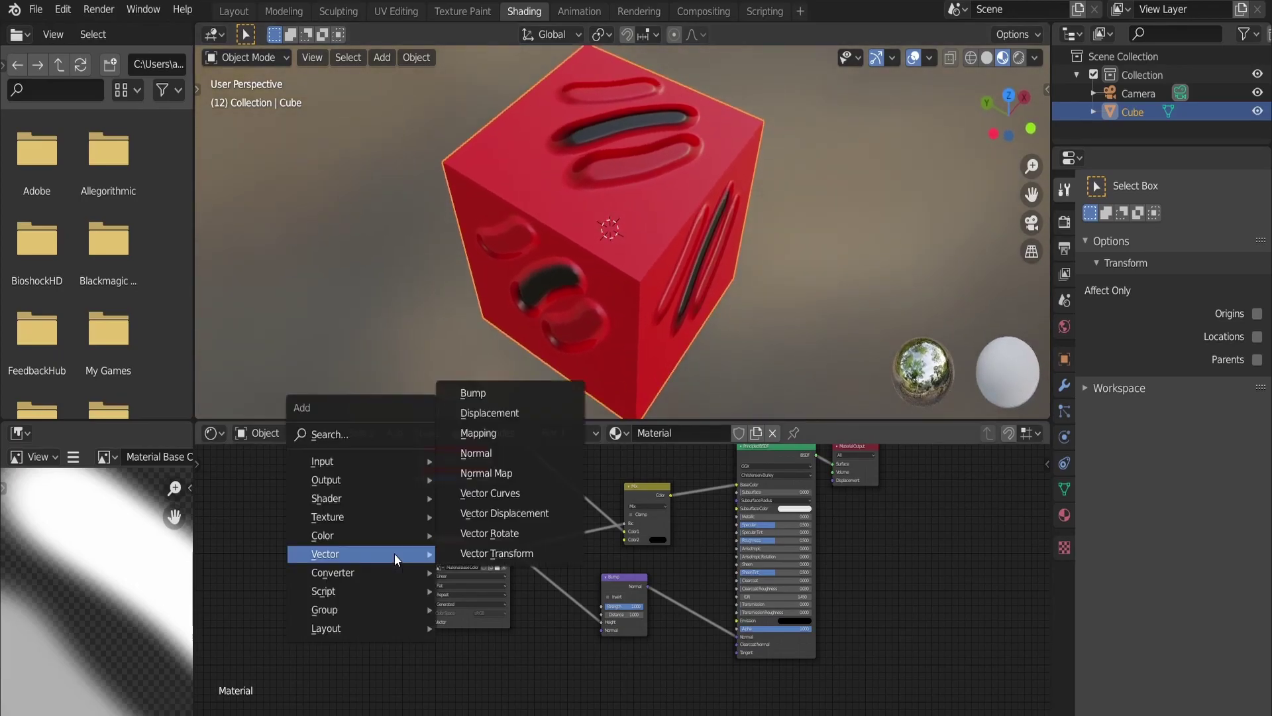
mouse_move(402, 535)
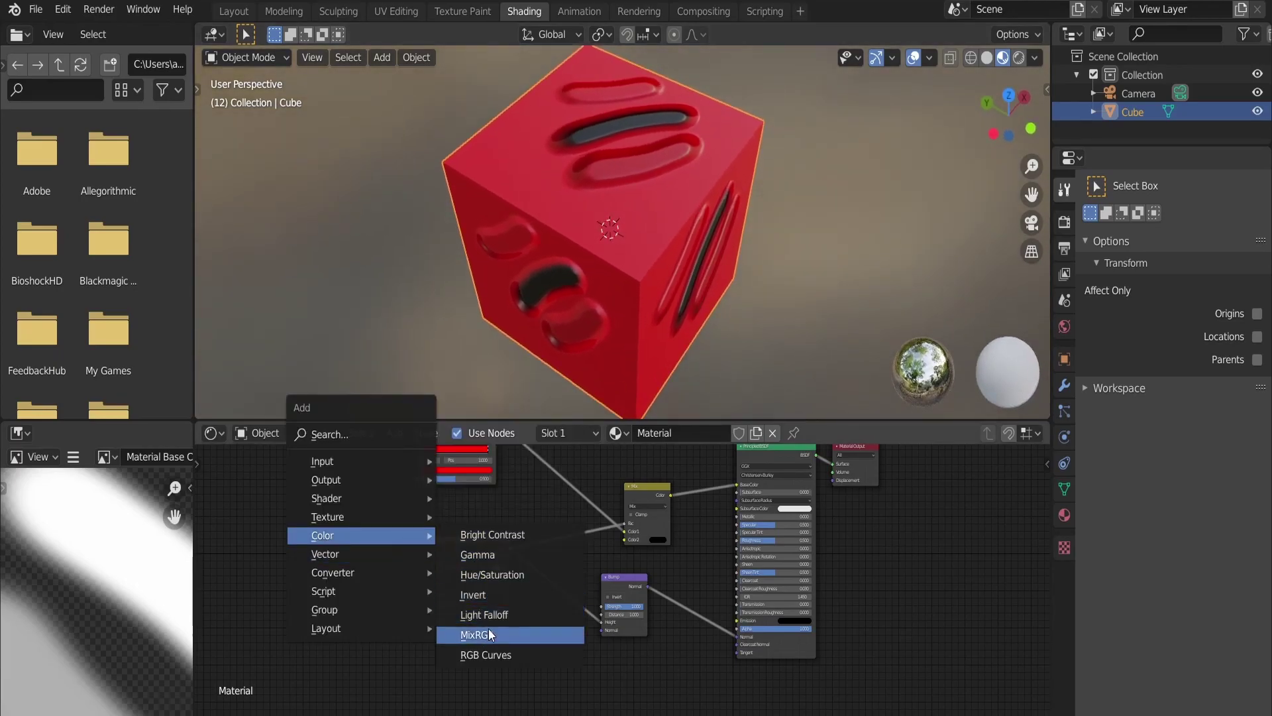
left_click(488, 596)
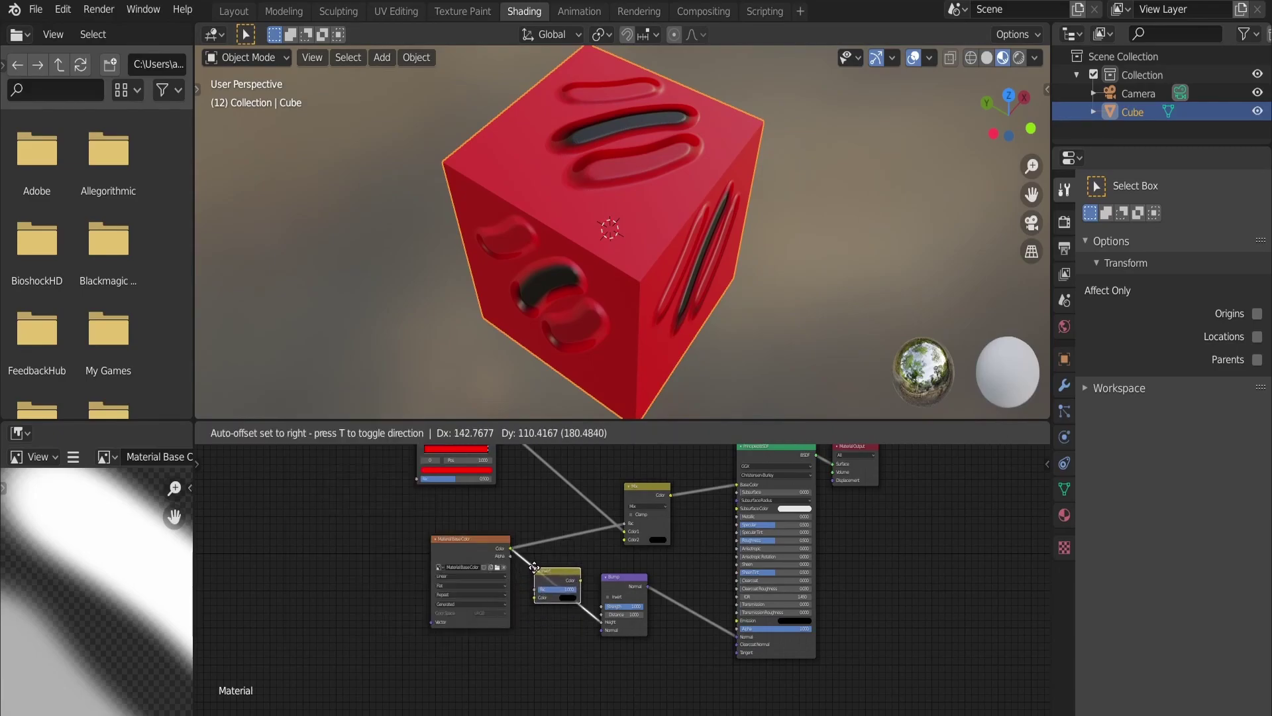
left_click(534, 568)
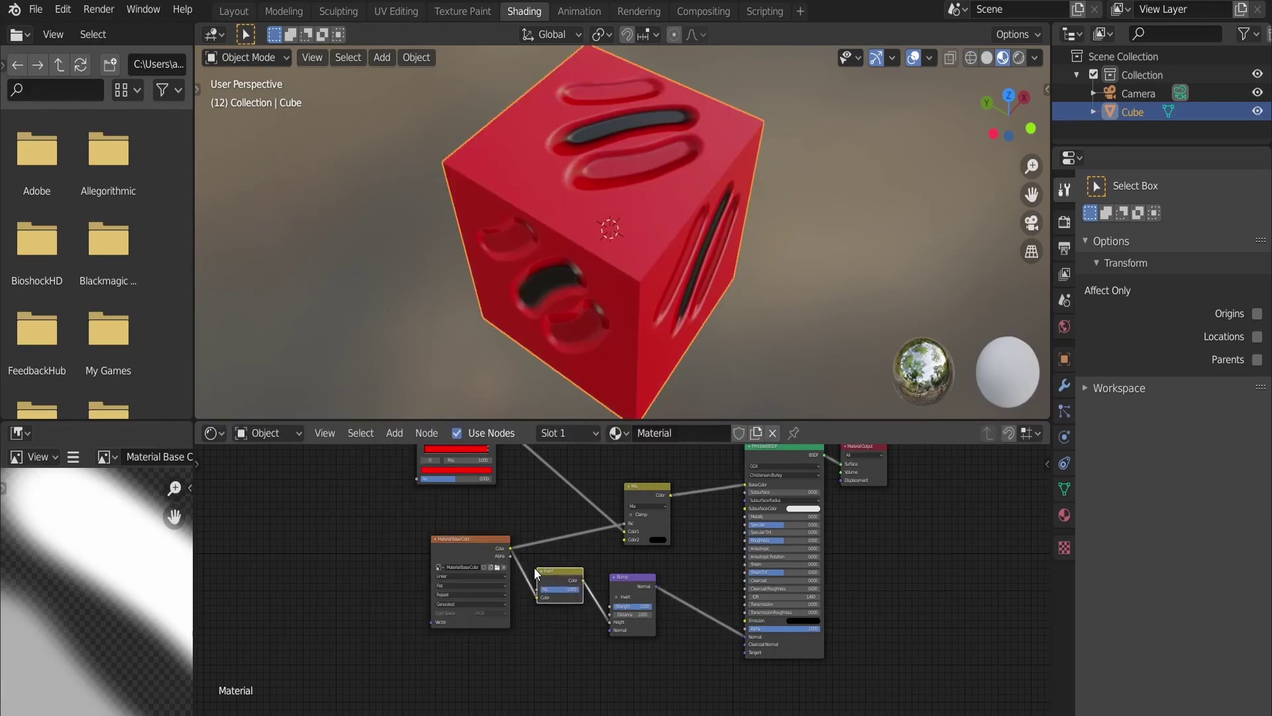
middle_click_drag(576, 347, 569, 282)
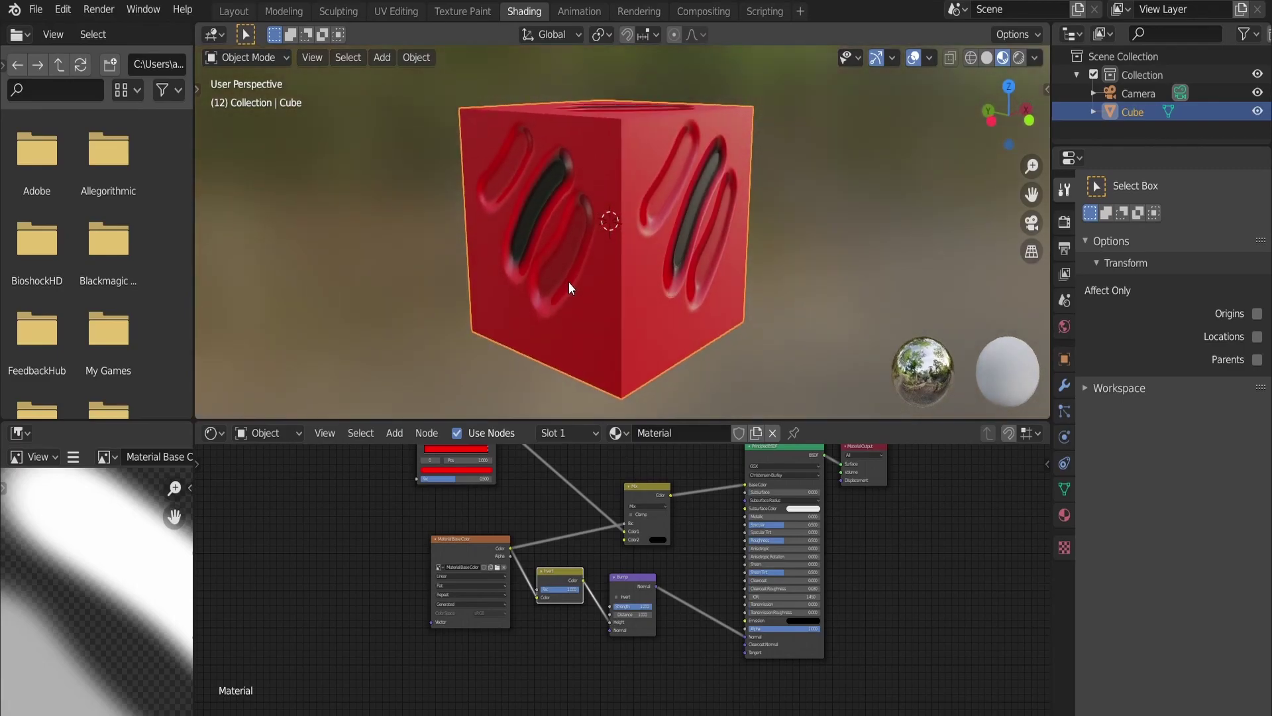
key("ctrl+z")
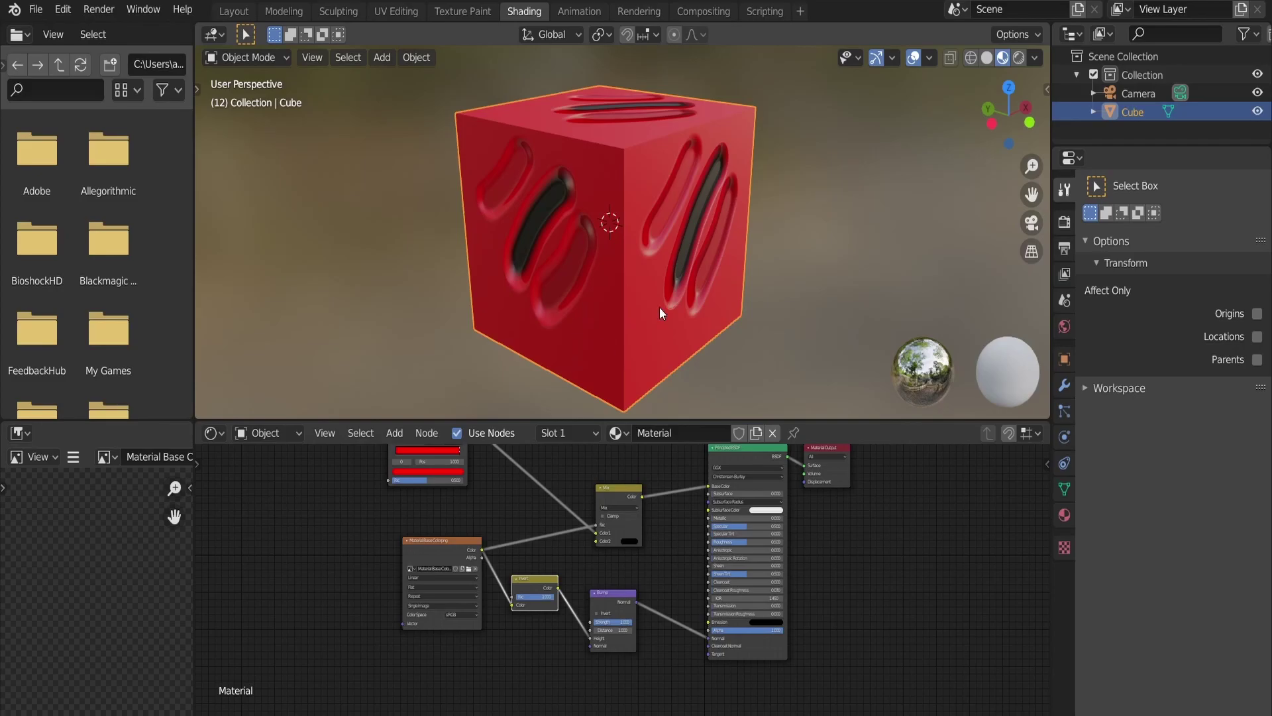
Replace the painted-texture Viewer preview by relinking the Principled BSDF to the Material Output.
left_click(443, 553, "ctrl+shift")
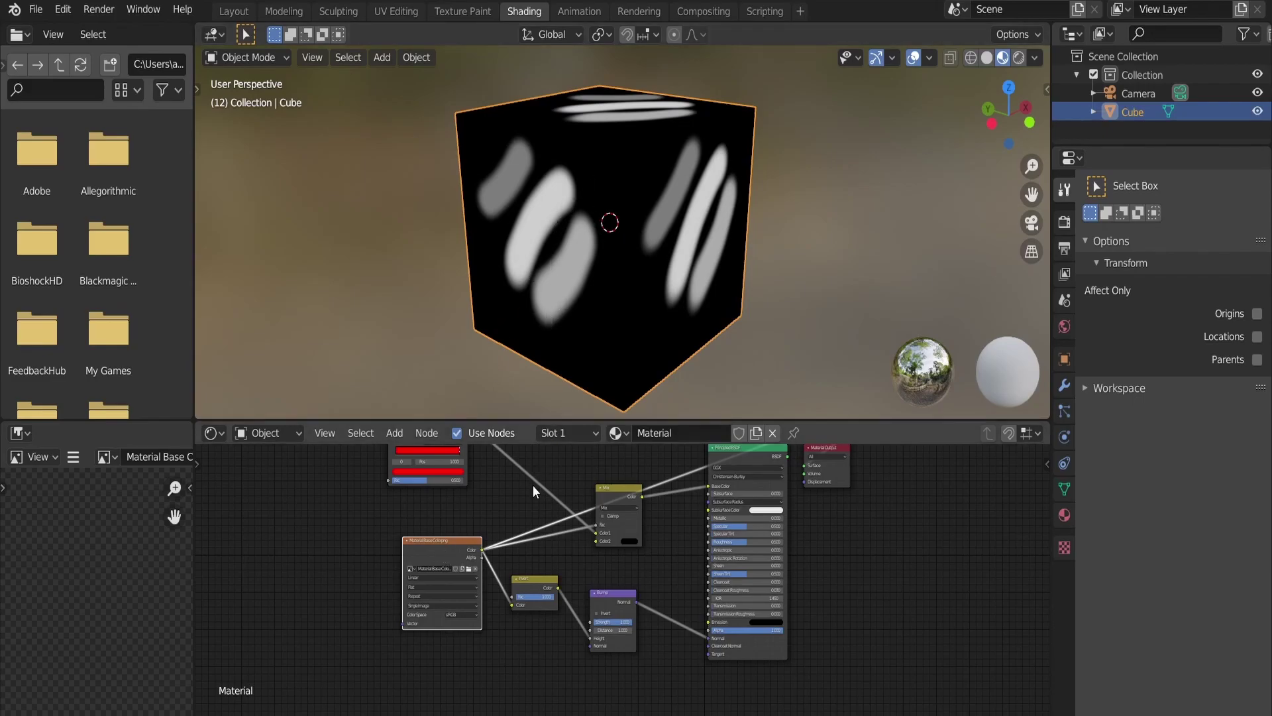
scroll(533, 491, "down", 3)
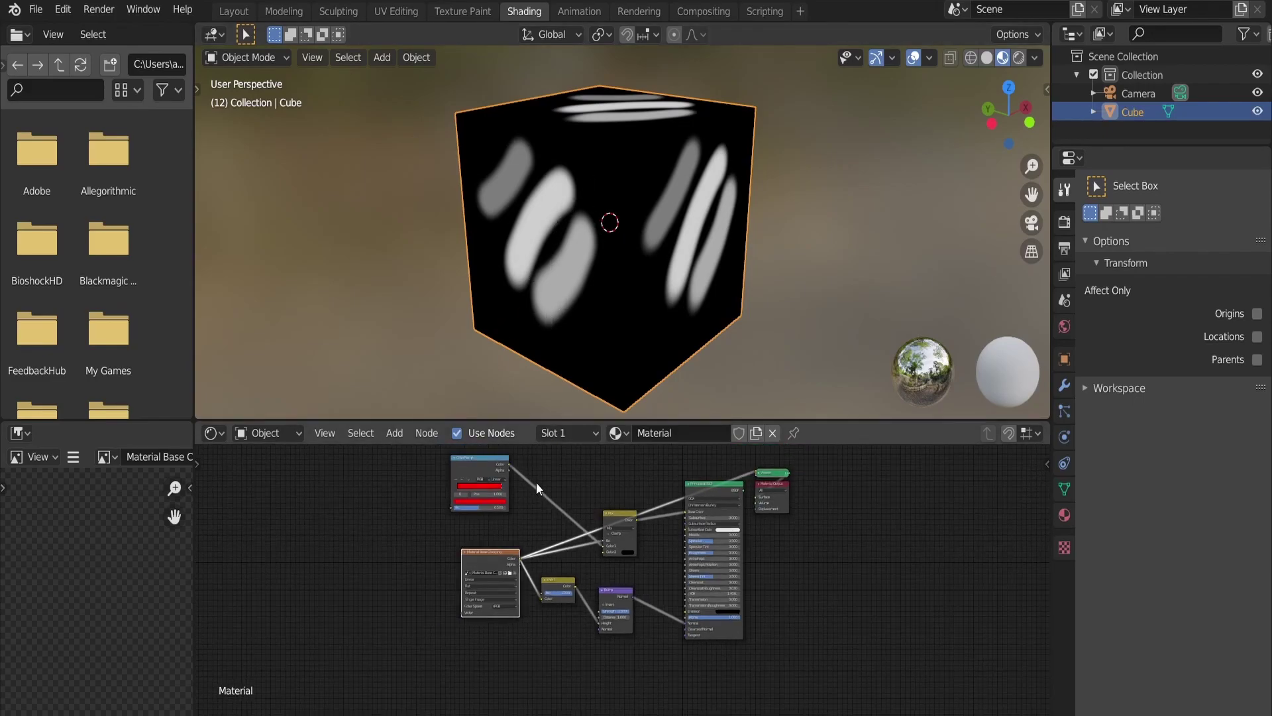
middle_click_drag(535, 484, 520, 508)
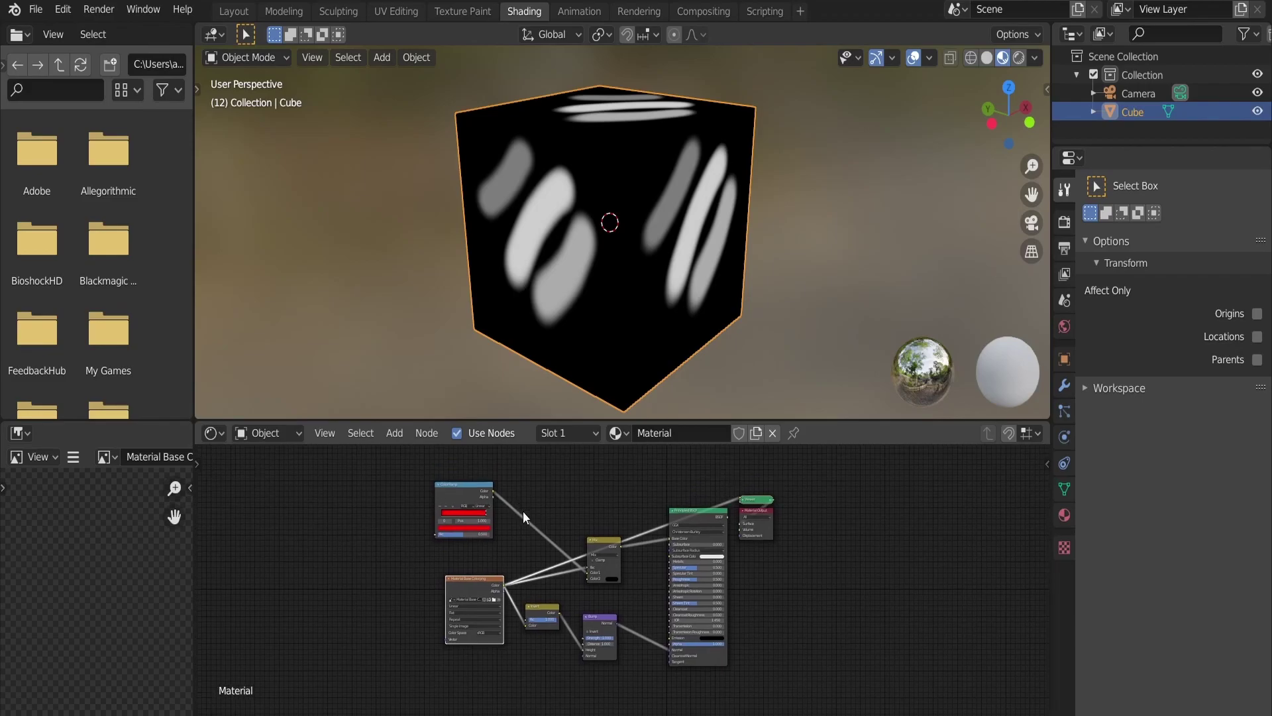
left_click(692, 515, "ctrl+shift")
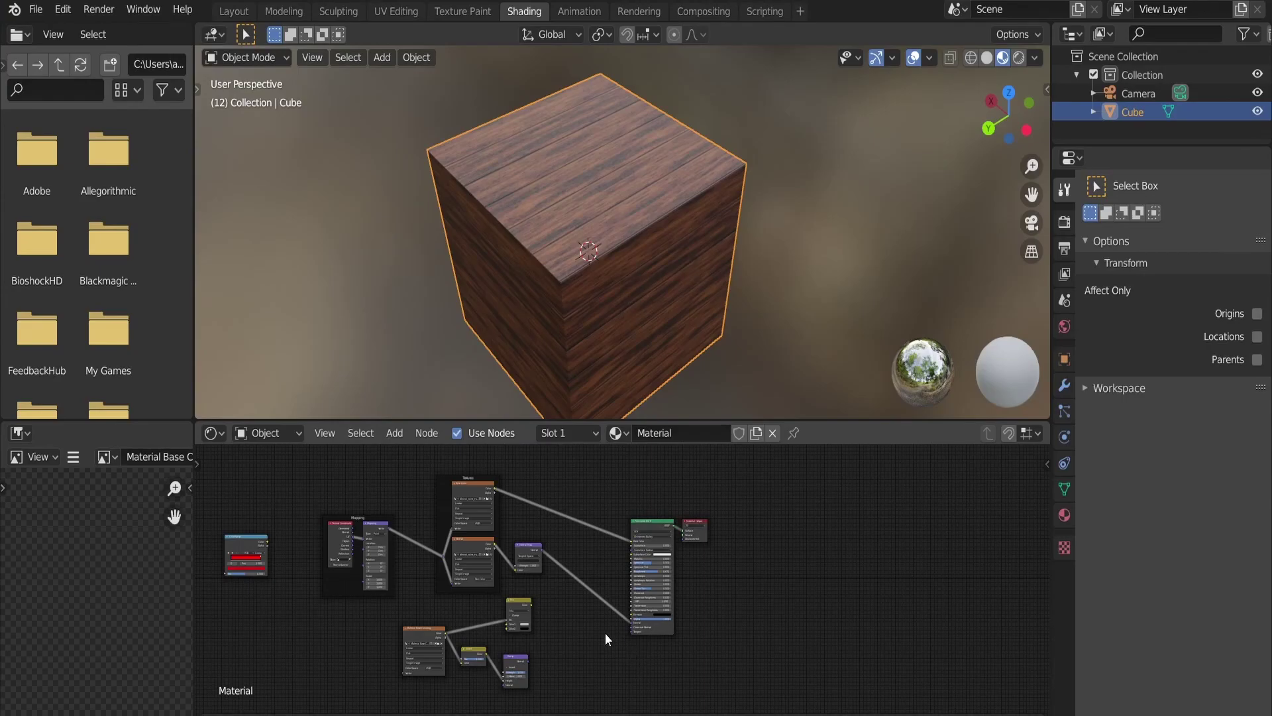
Place the Mix node between the wood textures and the shader, feeding the wood colour into Color1.
scroll(563, 283, "up", 3)
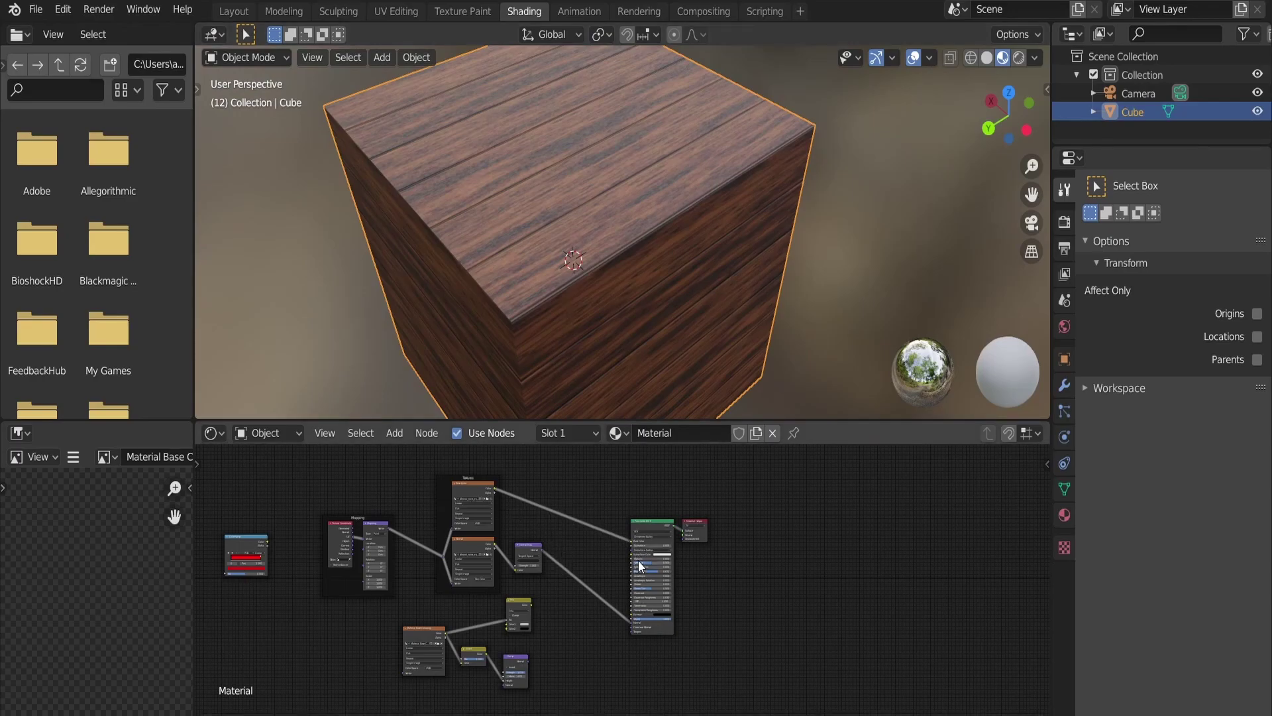
scroll(542, 605, "up", 3)
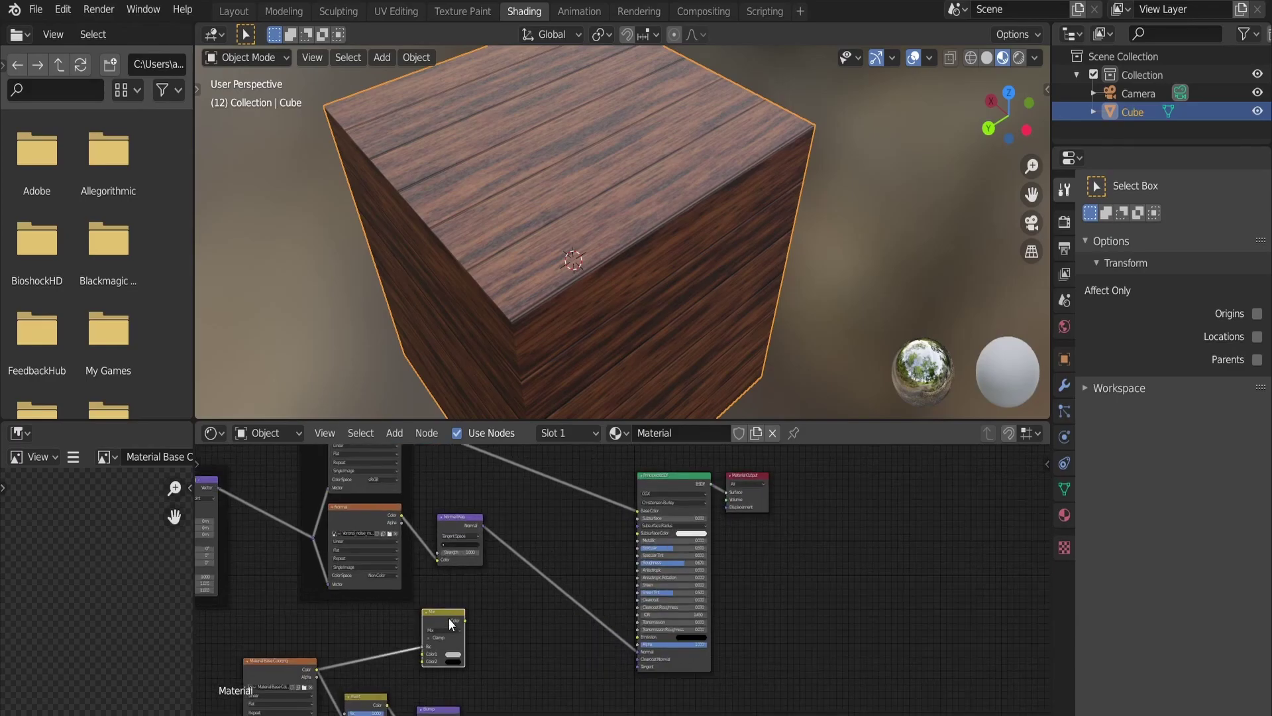
left_click_drag(448, 617, 587, 465)
scroll(405, 500, "up", 4, "shift")
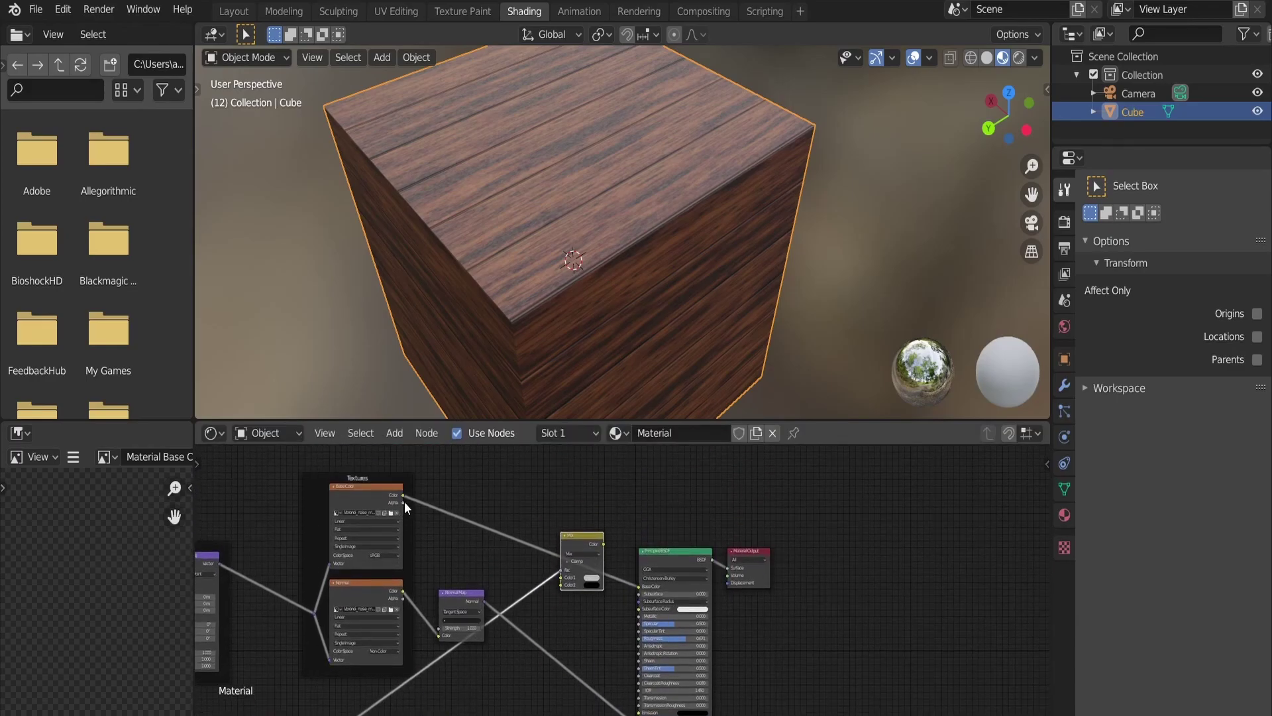
left_click_drag(402, 493, 637, 586)
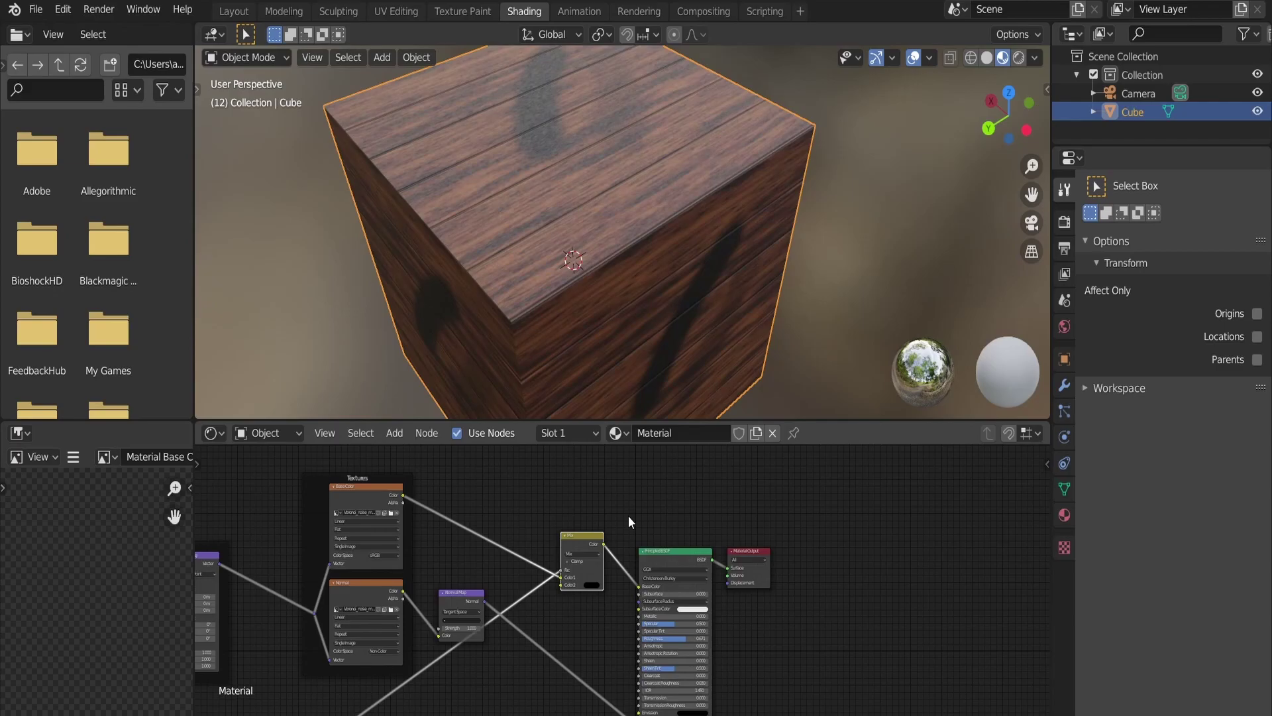
Place the Bump node beside the Normal Map and chain Normal Map → Bump → Principled BSDF Normal.
middle_click_drag(568, 220, 604, 265)
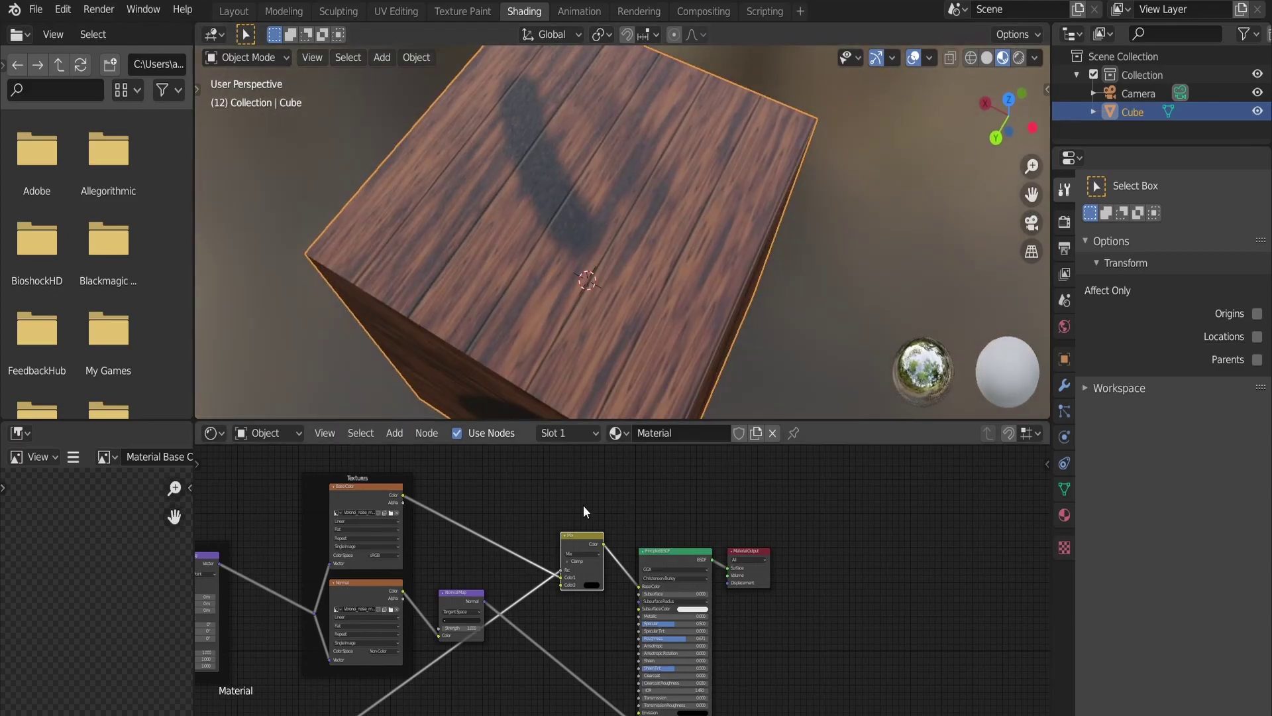
scroll(584, 508, "down", 3, "shift")
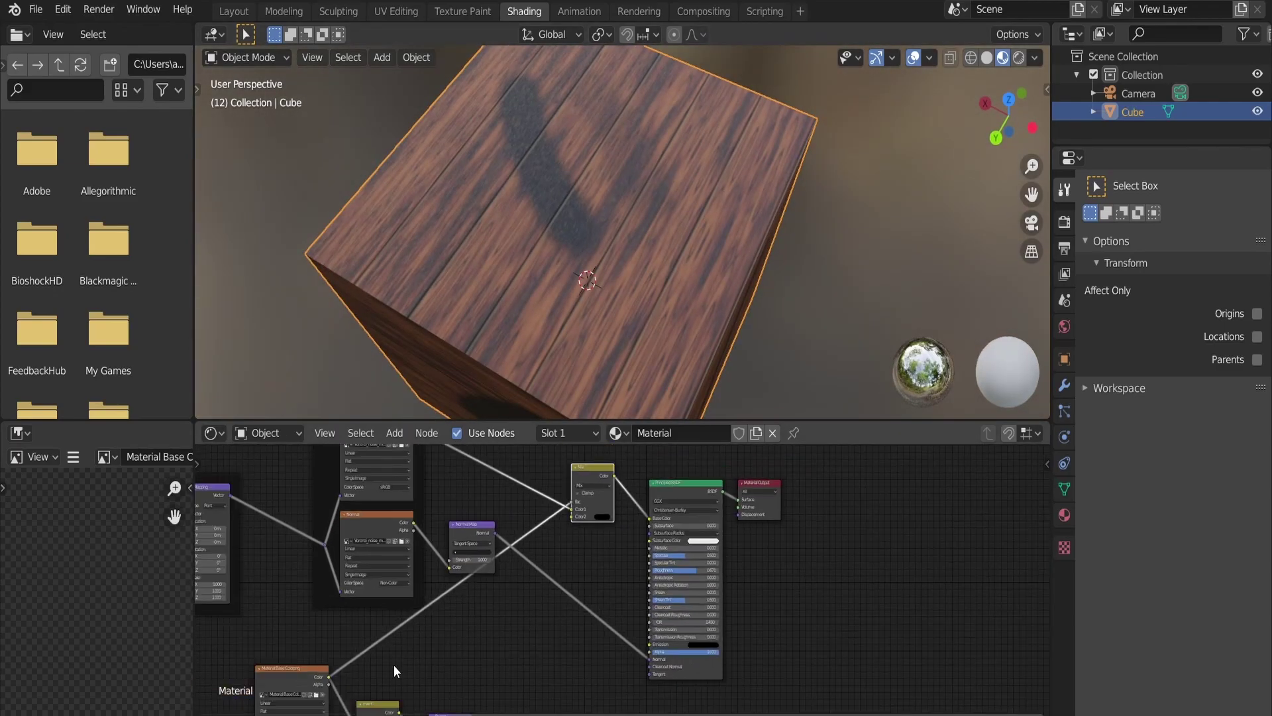
scroll(395, 671, "down", 2, "shift")
left_click_drag(454, 645, 584, 492)
left_click_drag(502, 472, 545, 553)
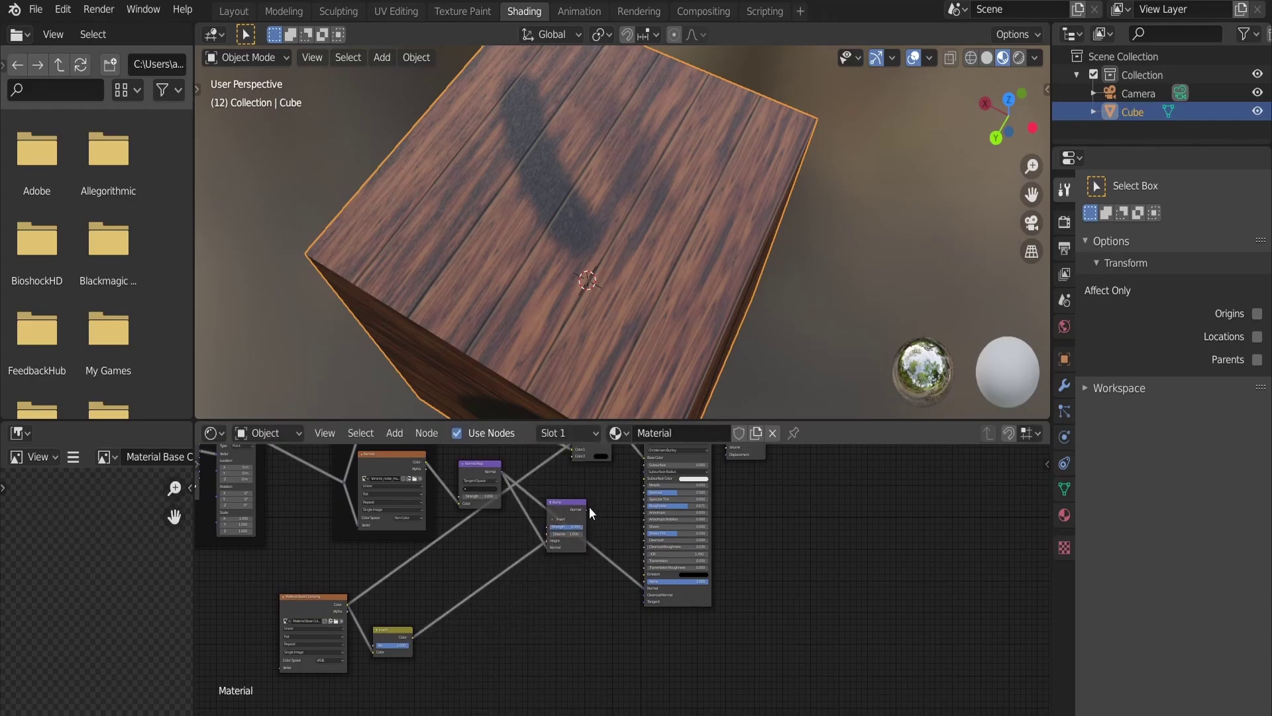
left_click_drag(588, 508, 641, 589)
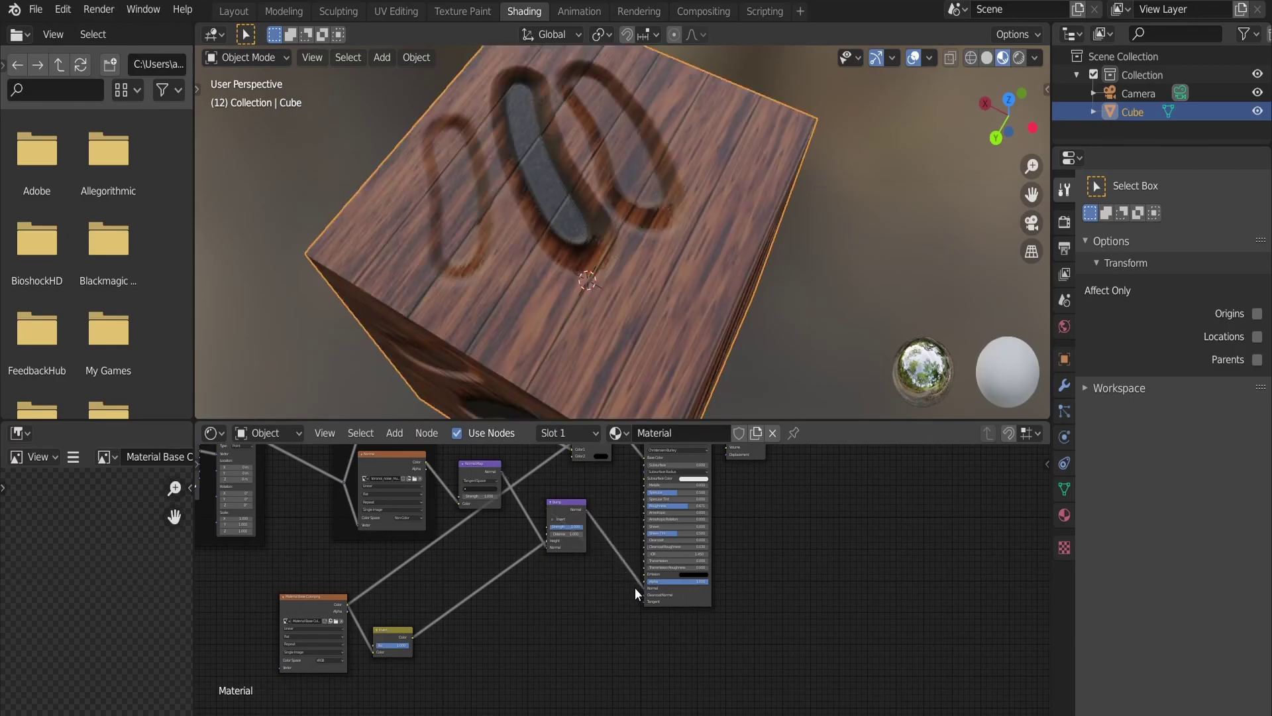
middle_click_drag(635, 398, 615, 264)
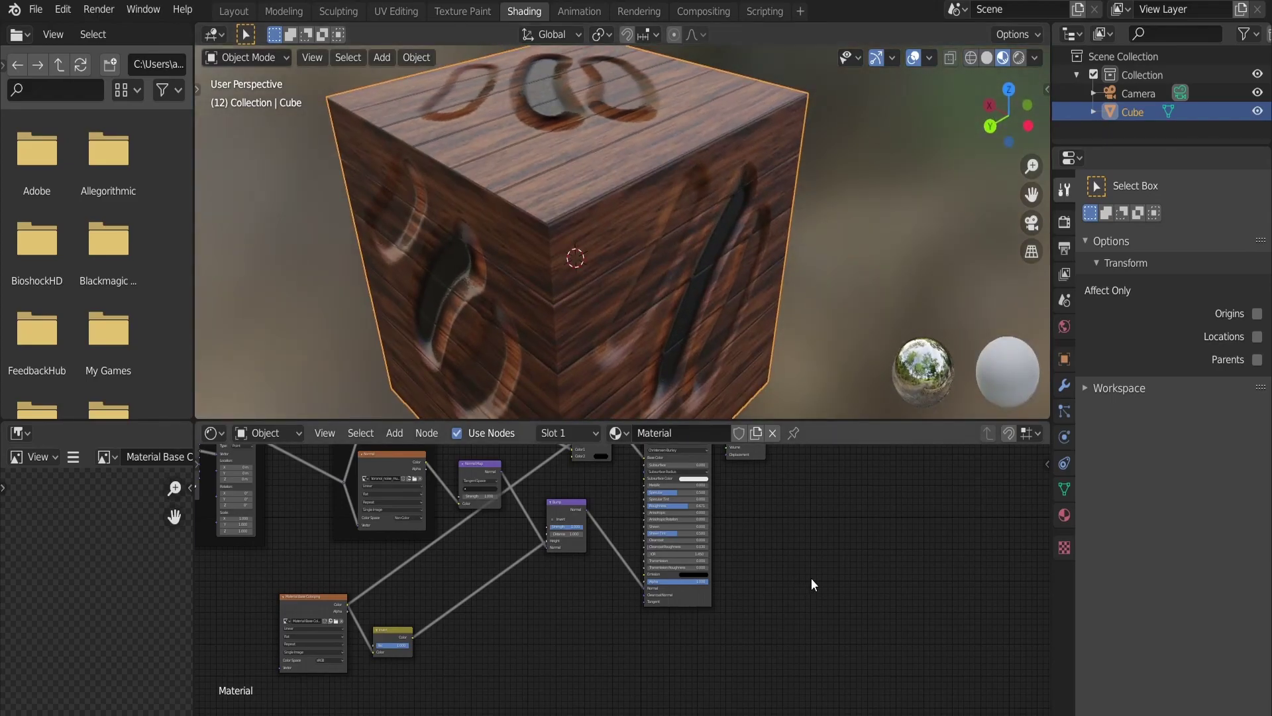
In Texture Paint, set the brush blend to Erase Alpha on the Material Base Color.png slot.
left_click(462, 12)
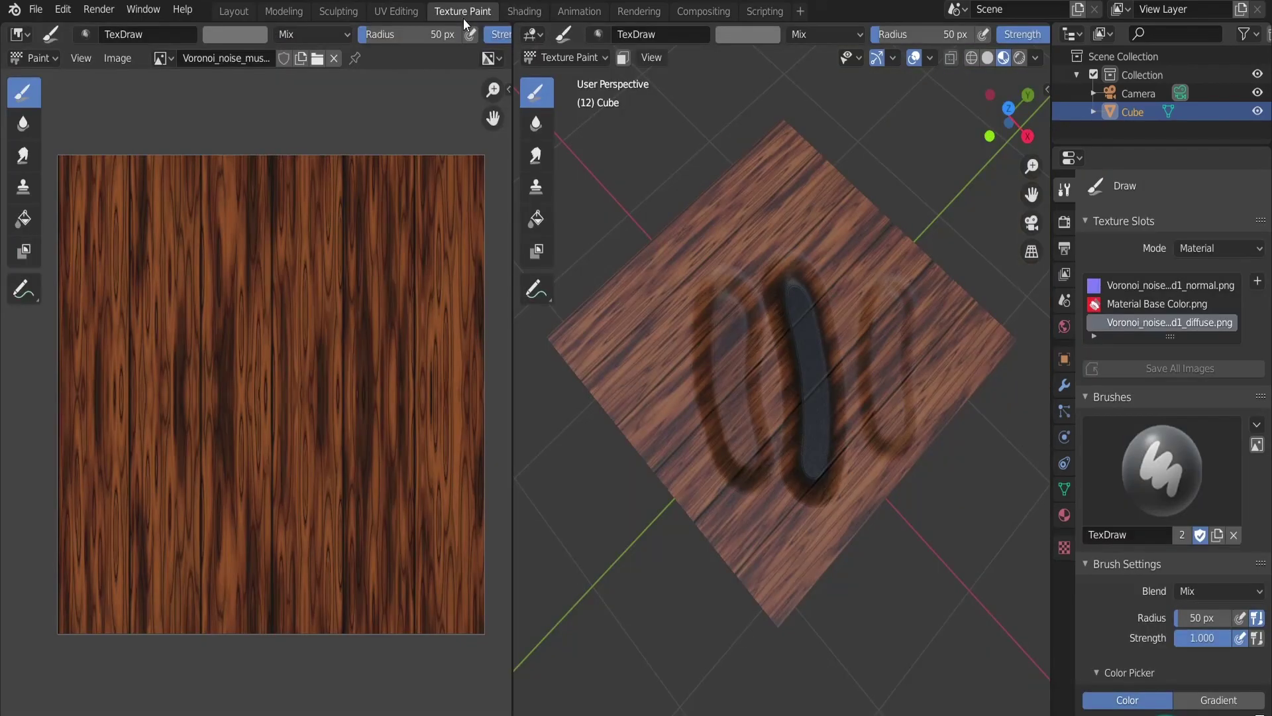
left_click(1216, 591)
left_click(1181, 341)
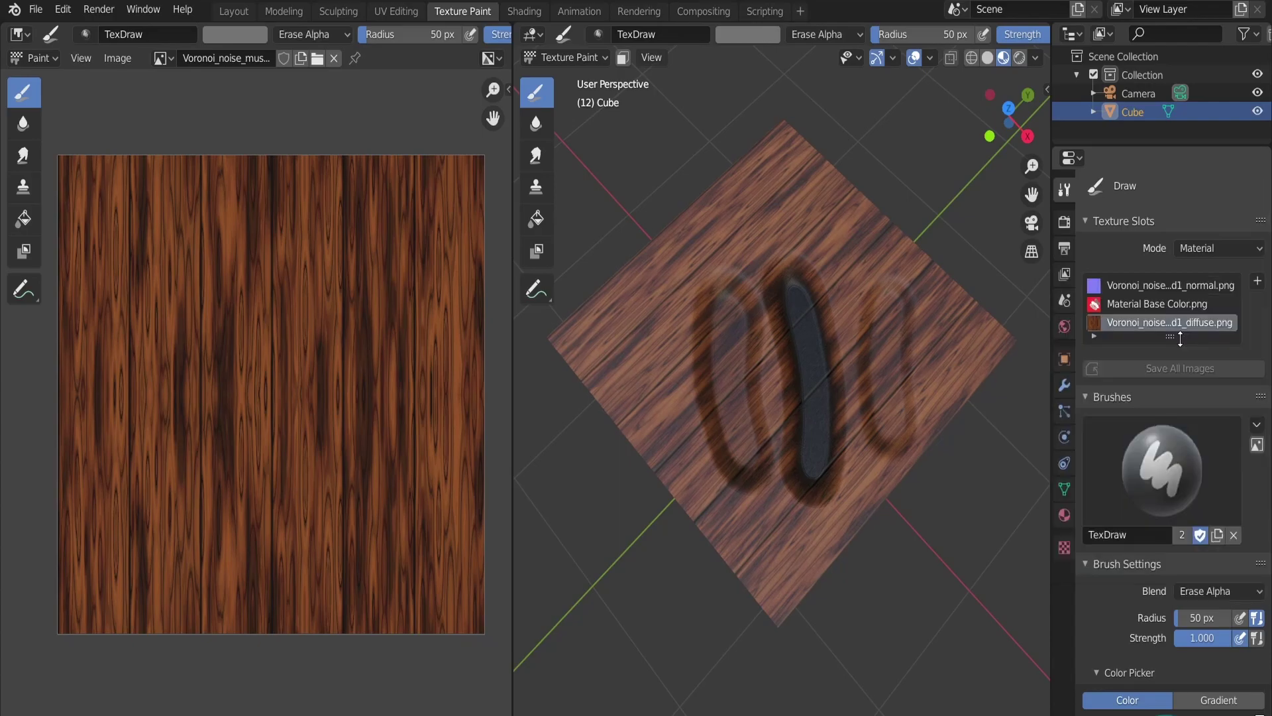
left_click(1145, 305)
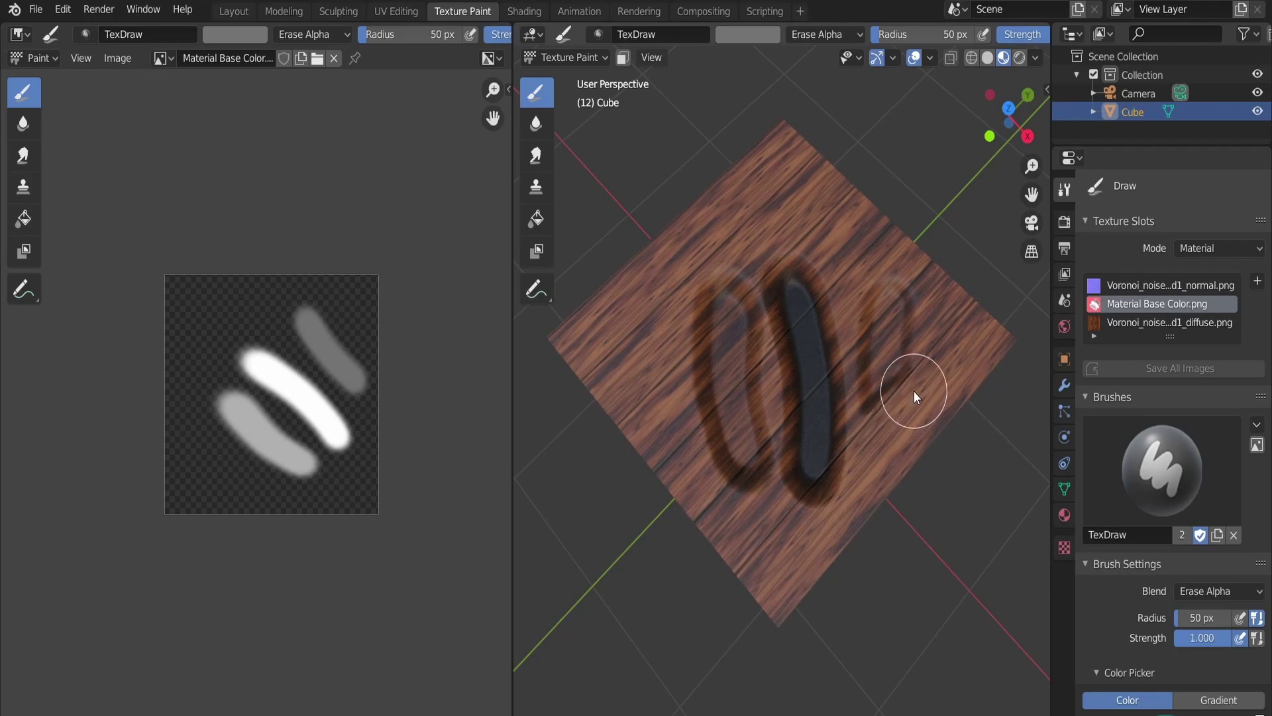
Erase the lower part of the upper-right grey stroke, then reset the blend to Mix.
left_click_drag(913, 390, 904, 532)
left_click(1228, 592)
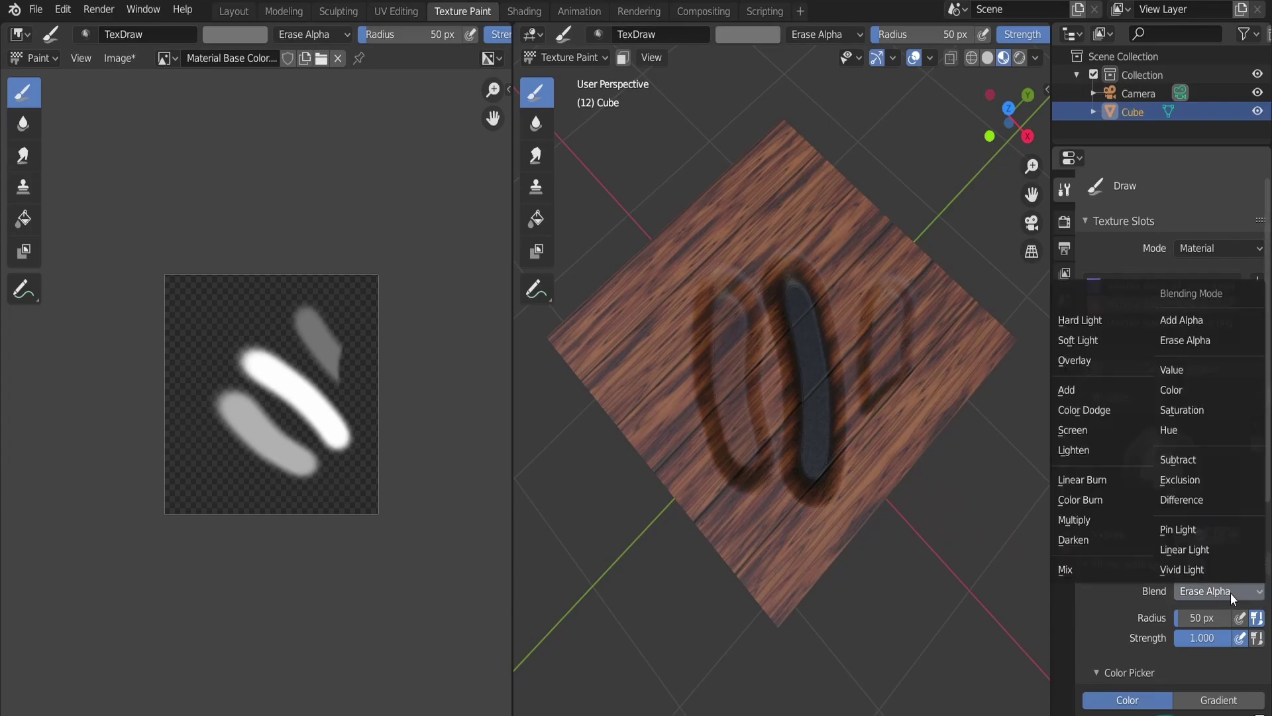
left_click(1097, 566)
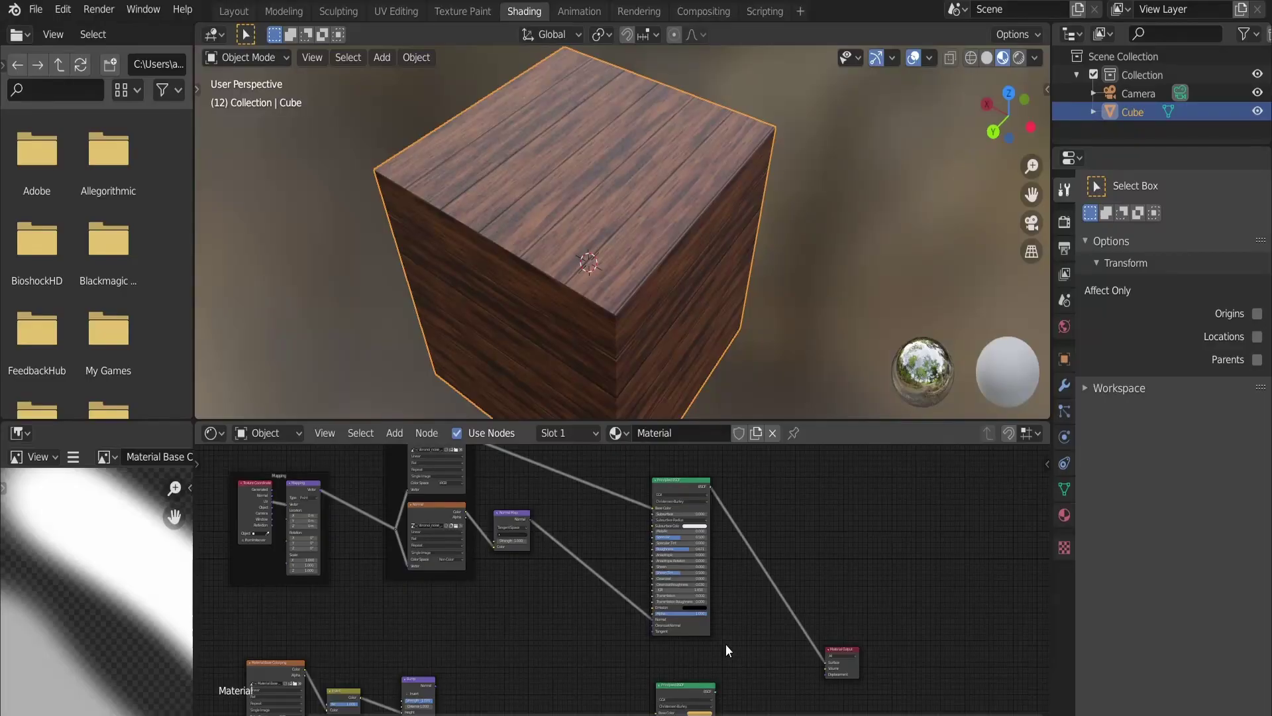
Preview the golden Principled BSDF on the cube, then reconnect the wood shader to the output.
mouse_move(725, 643)
middle_mouse_down()
mouse_move(735, 471)
mouse_move(706, 626)
middle_mouse_up()
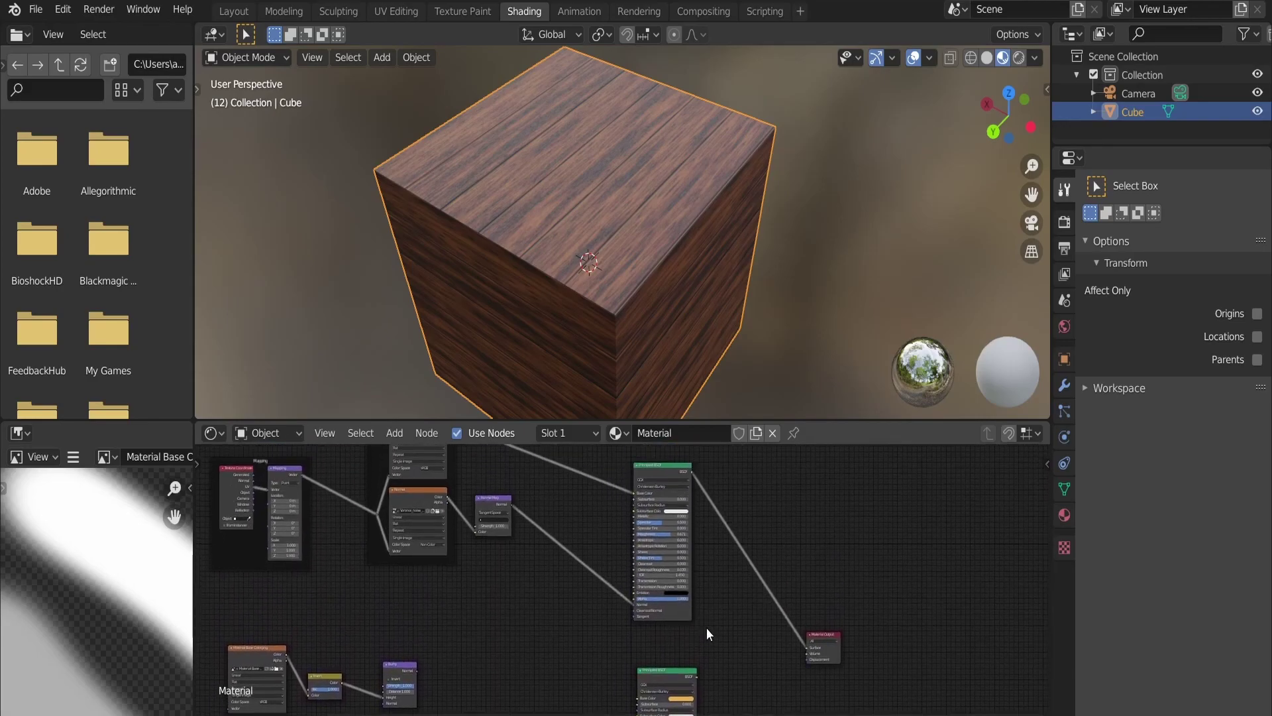
left_click(675, 676, "ctrl+shift")
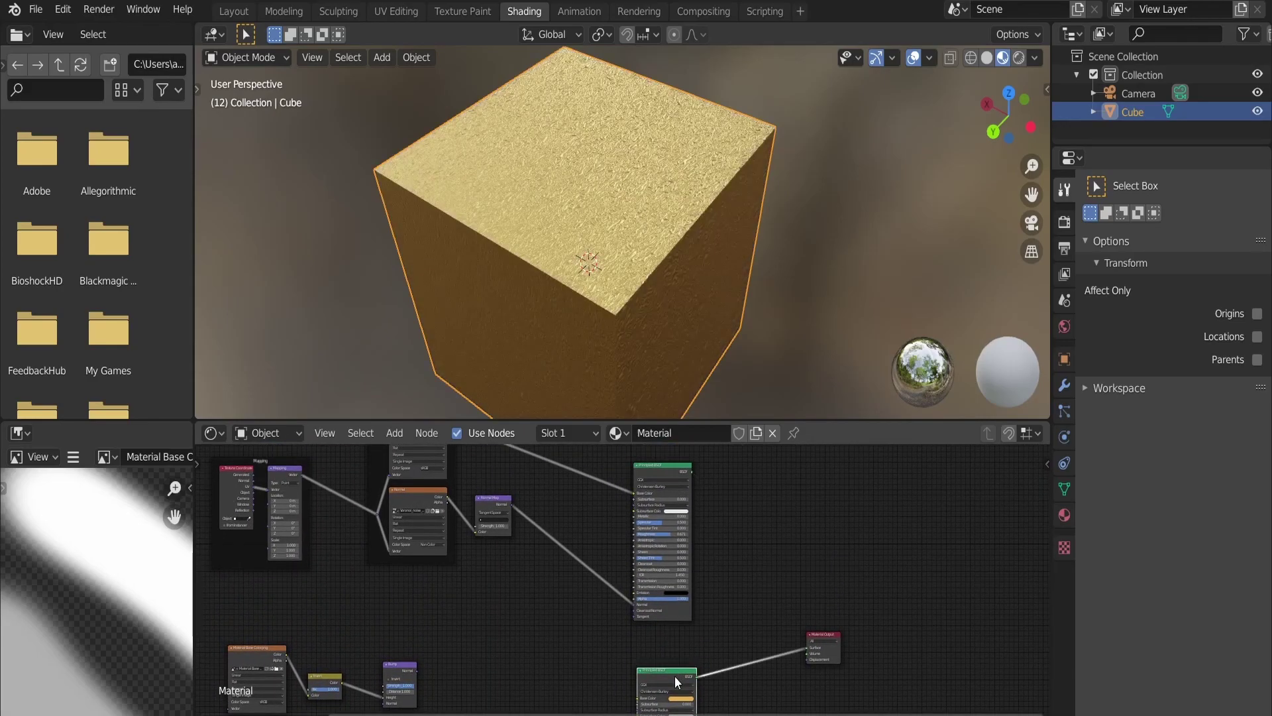
left_click(676, 612, "ctrl+shift")
Add a Mix Shader node and connect the golden BSDF to its lower Shader input.
key("shift+a")
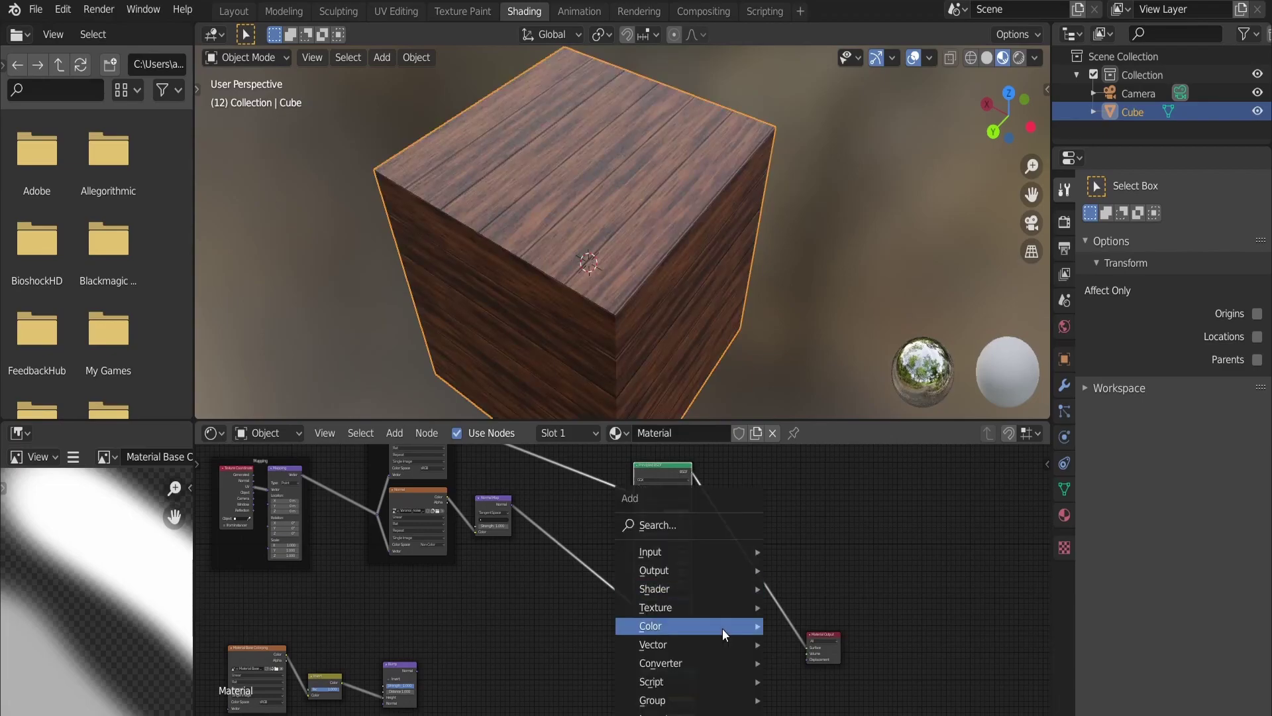
mouse_move(726, 590)
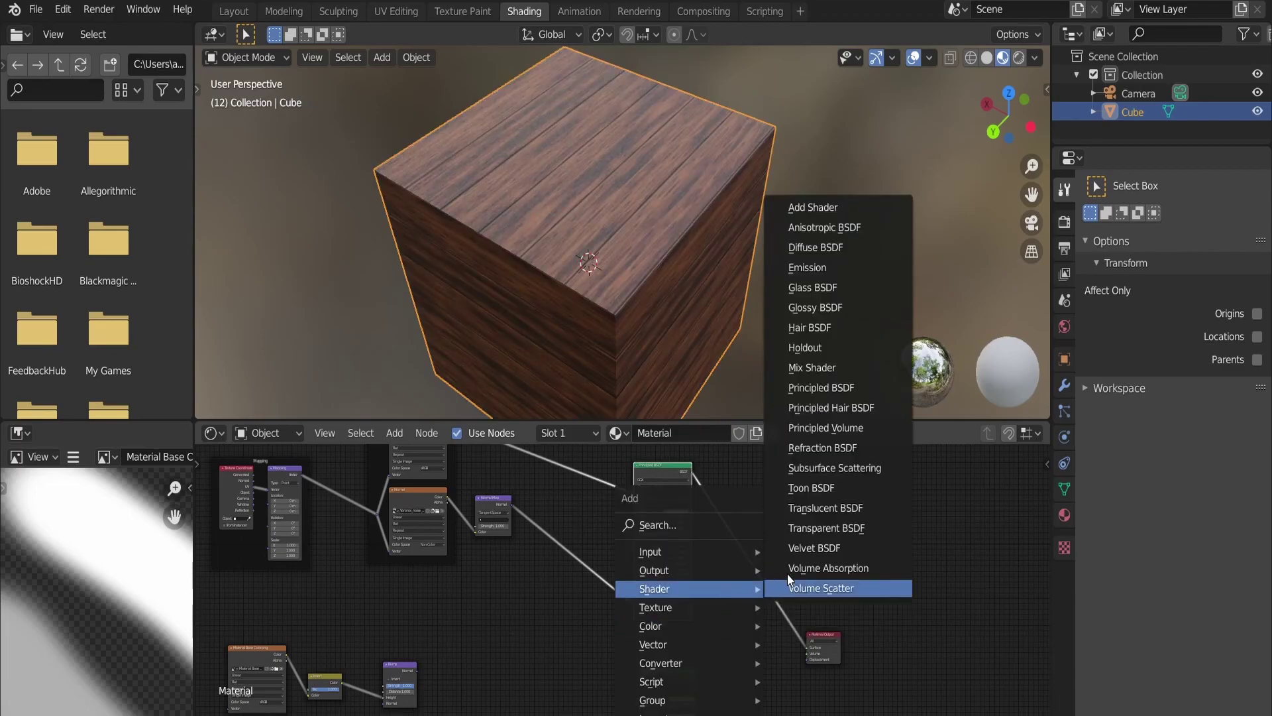
left_click(833, 368)
left_click(702, 671)
middle_click_drag(702, 671, 704, 615)
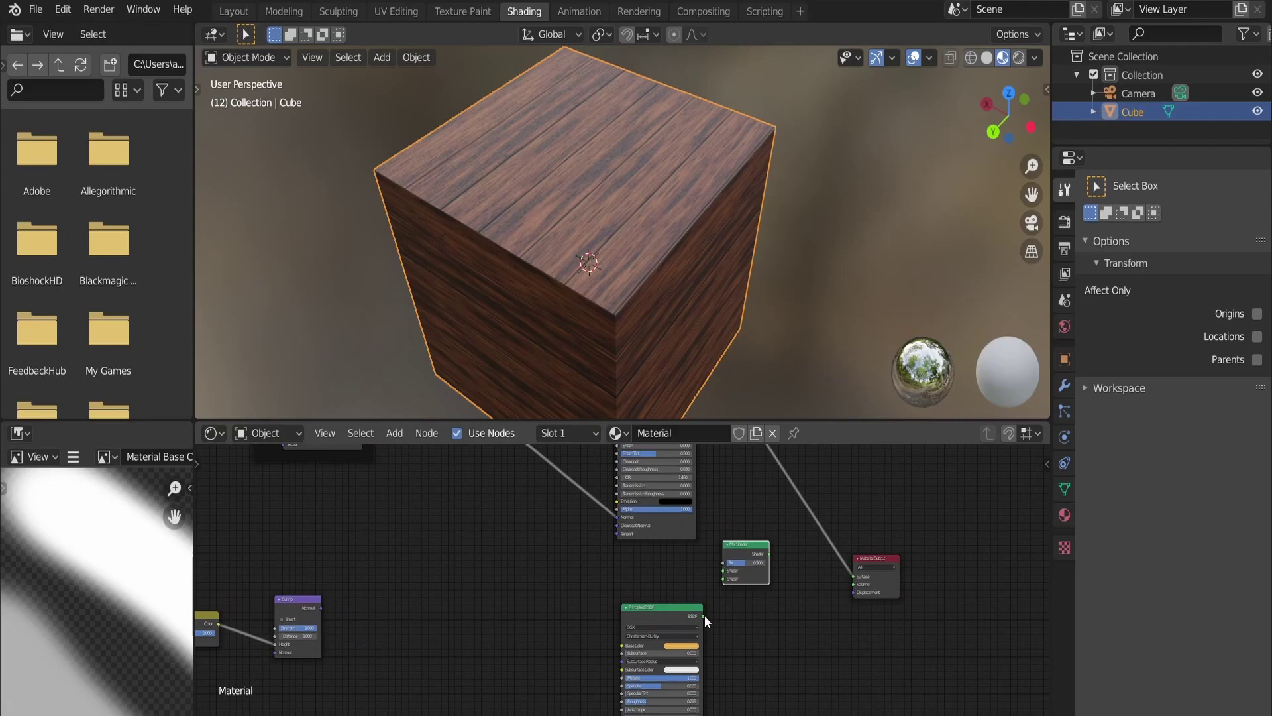
left_click_drag(704, 616, 725, 578)
middle_click_drag(719, 523, 696, 619)
Reposition the Mix Shader and link the wood BSDF into its upper Shader input.
key("g")
left_click(698, 569)
middle_click_drag(676, 450, 671, 485)
left_click_drag(665, 467, 824, 708)
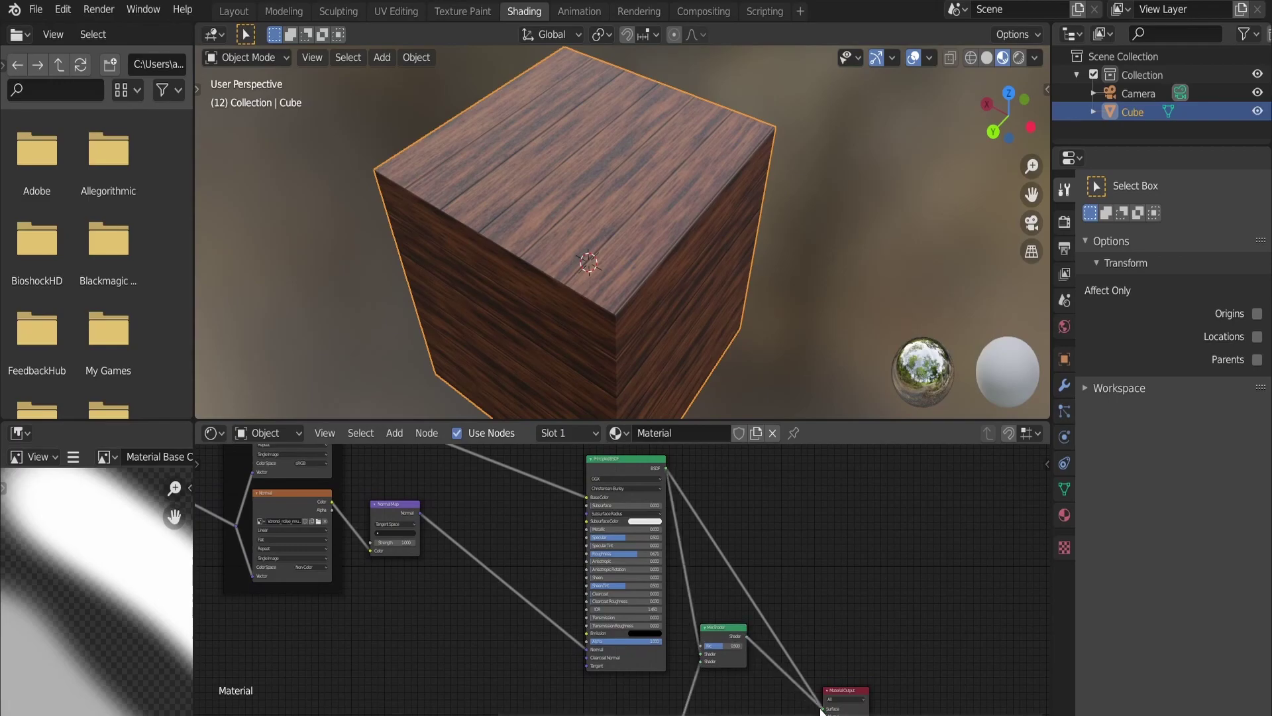
middle_click_drag(609, 413, 566, 390)
Link the painted mask's colour output to the Mix Shader factor.
scroll(439, 669, "down", 1)
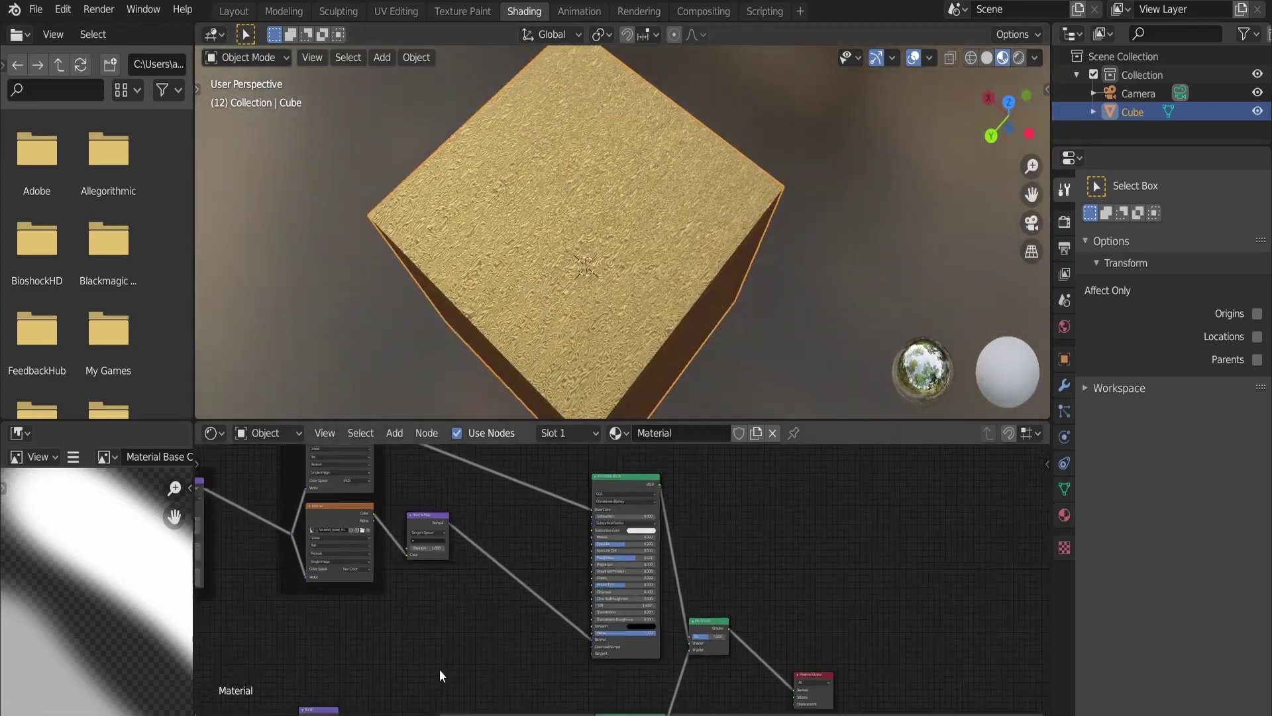
middle_click_drag(439, 669, 580, 549)
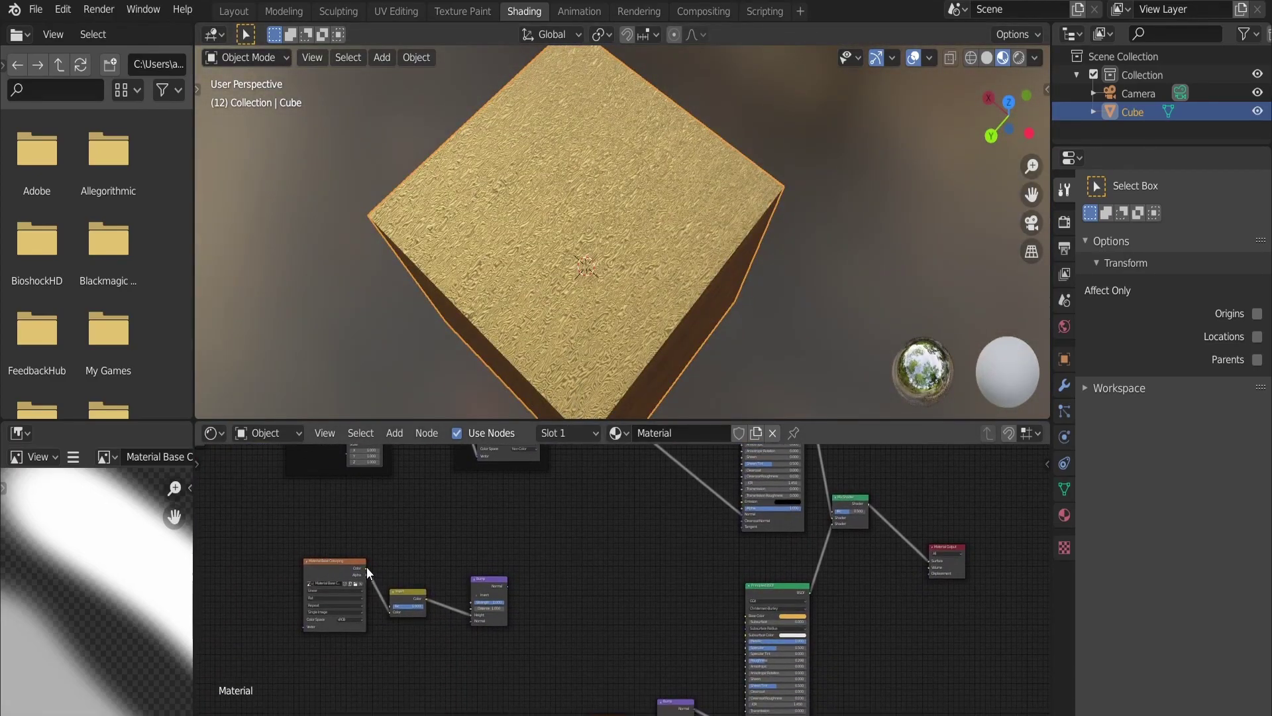
left_click_drag(367, 568, 835, 510)
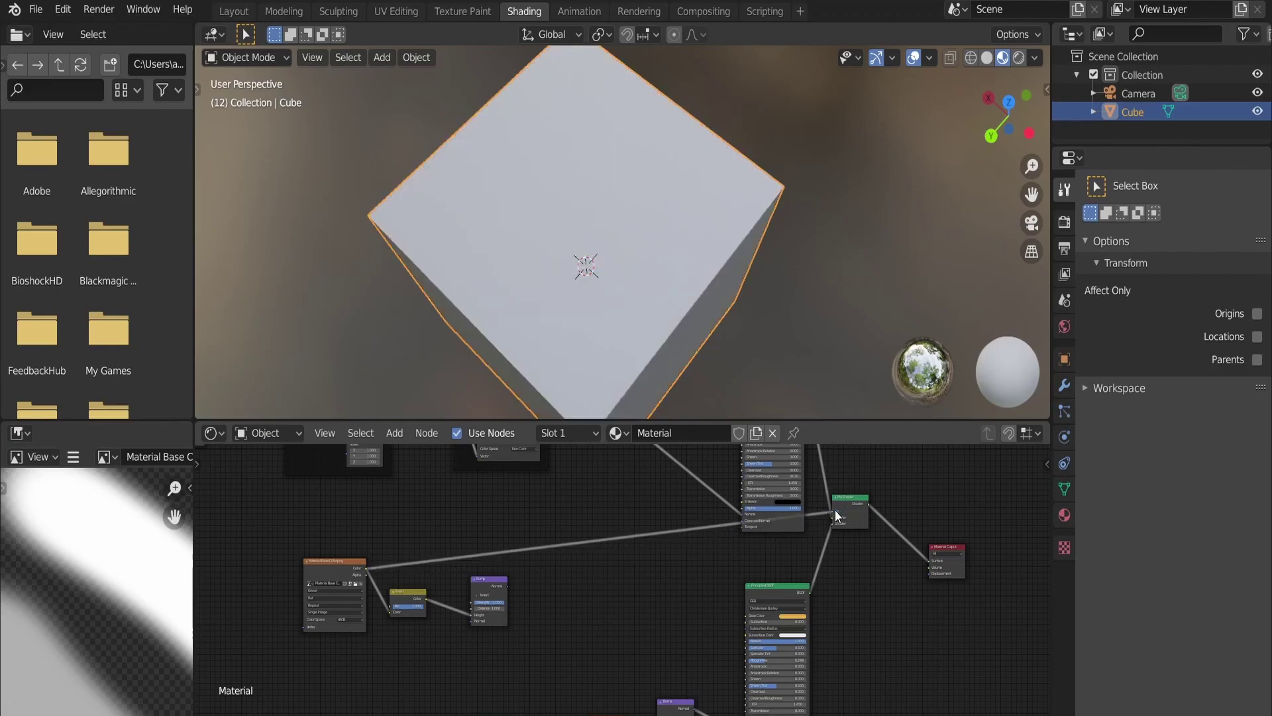
Orbit around the cube to check it, then move the Bump node up beside the Normal Map.
middle_click_drag(530, 298, 550, 263)
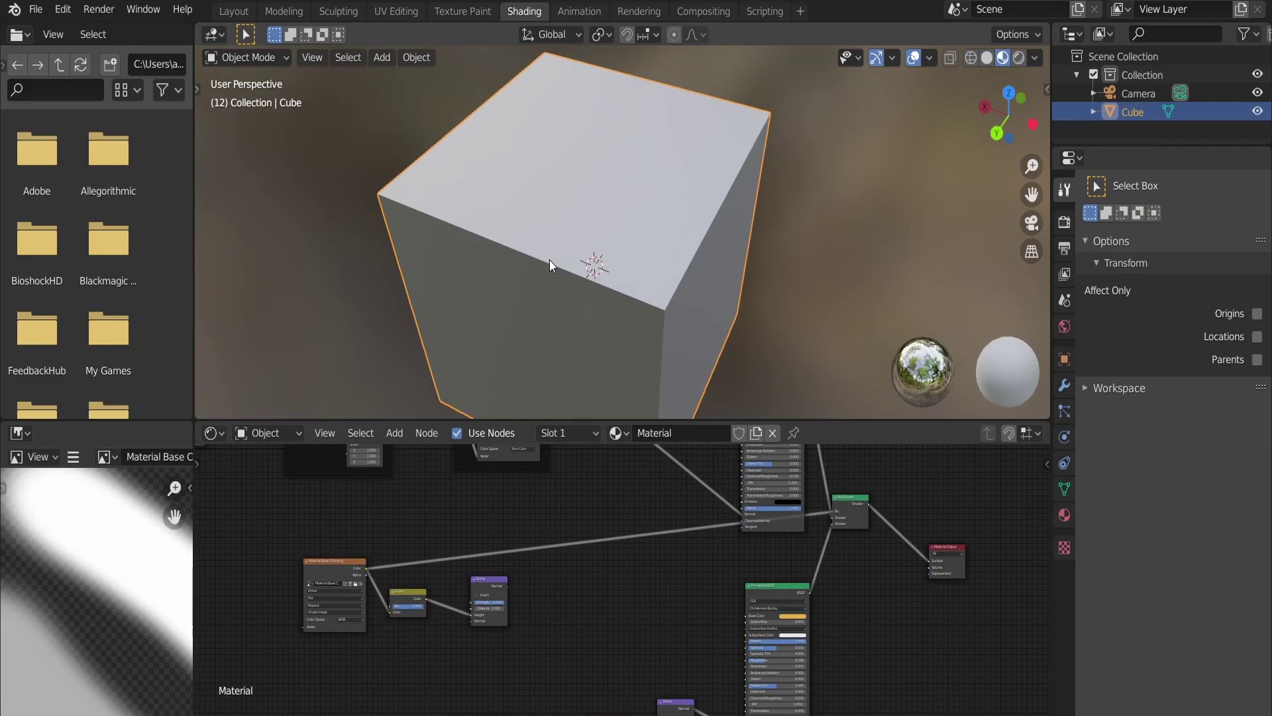
middle_click_drag(550, 260, 490, 344)
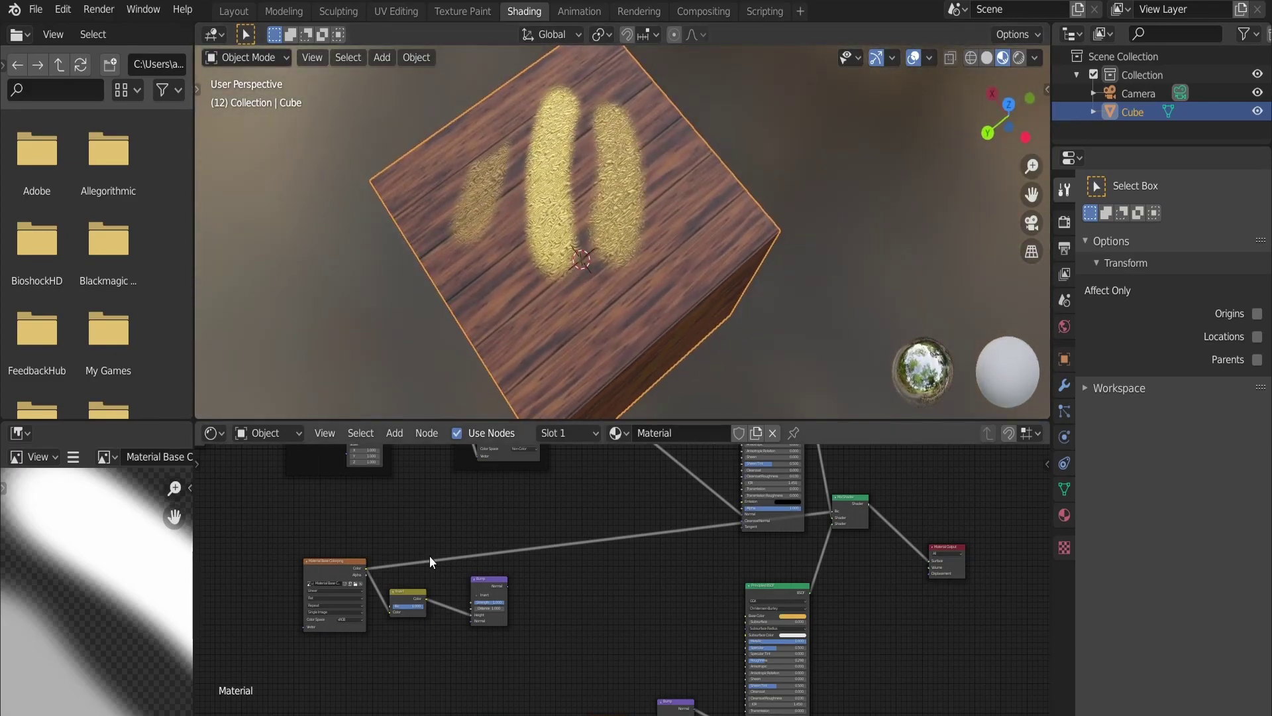
left_click_drag(492, 587, 656, 477)
Drop the Bump node and feed the Normal Map's Normal output into its Normal input.
key("KP_Decimal")
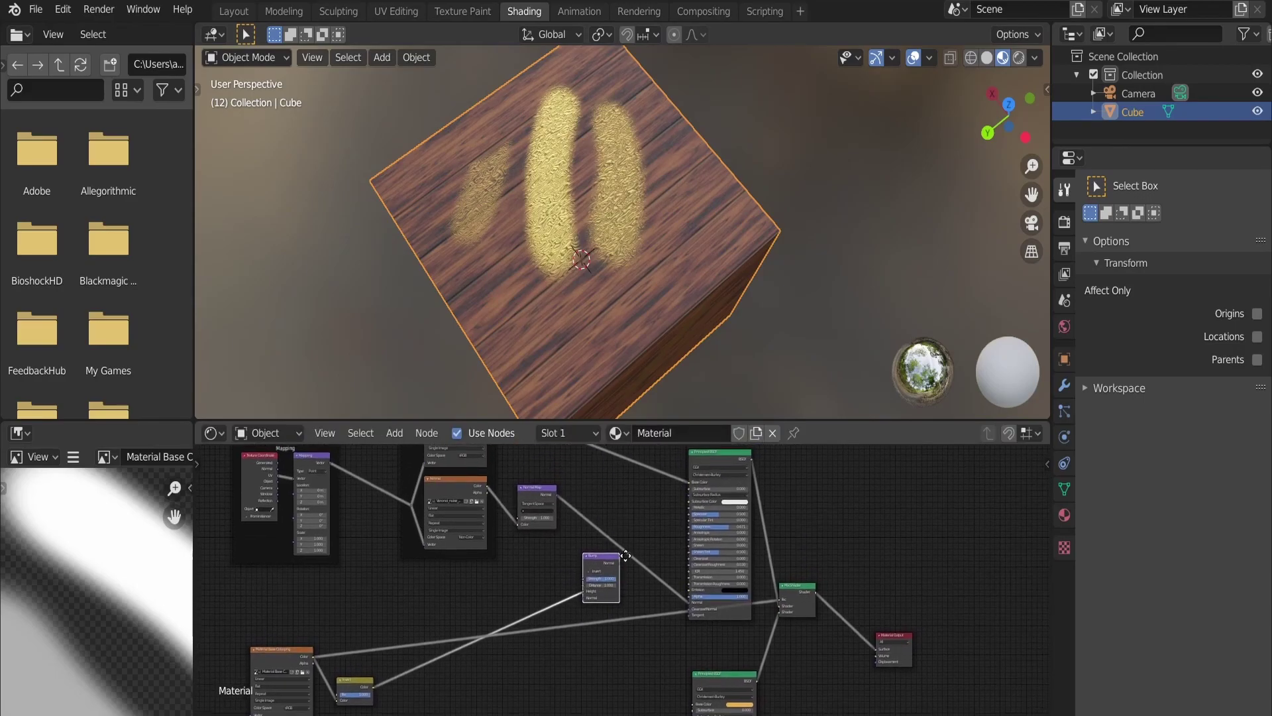
left_click_drag(542, 506, 552, 529)
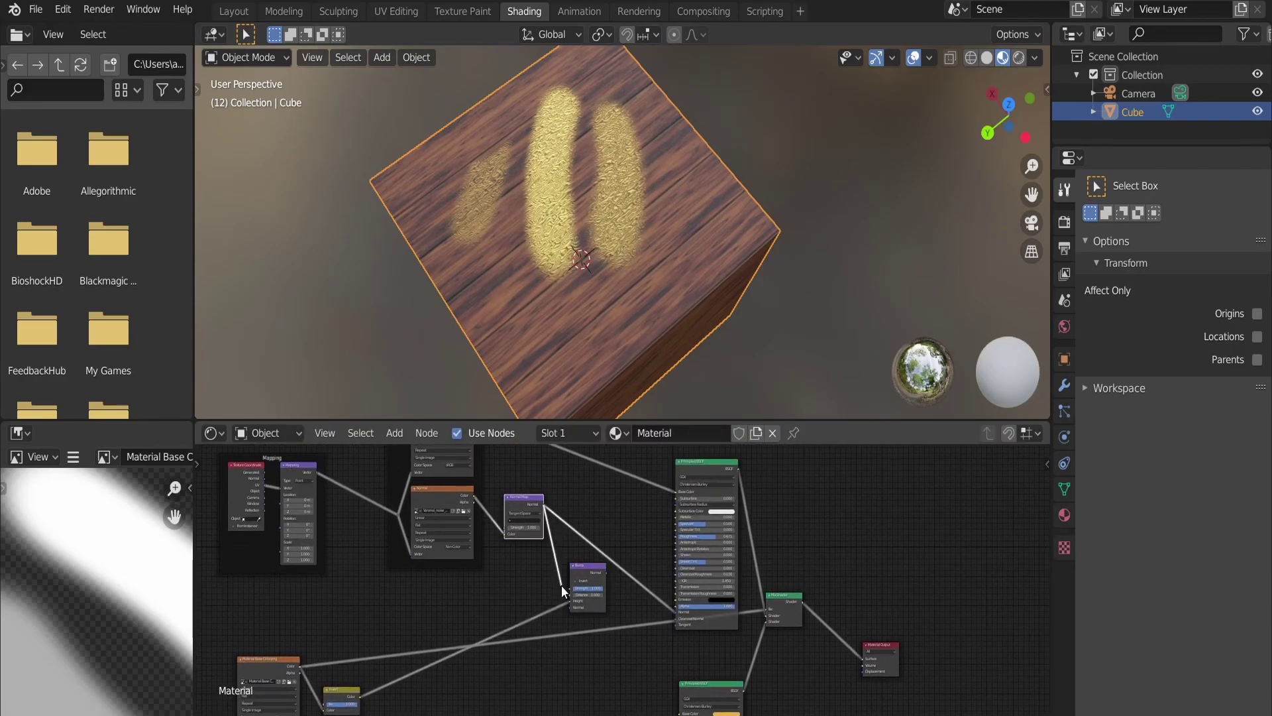
left_click_drag(561, 585, 674, 615)
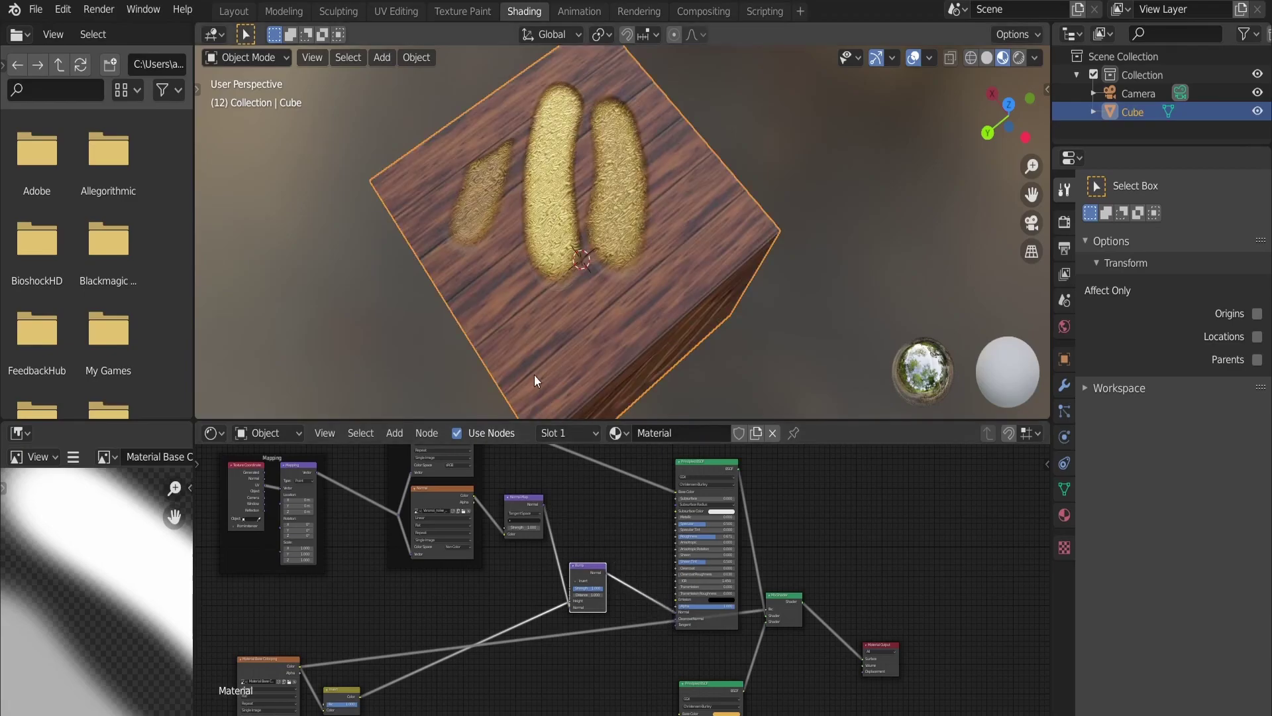
middle_click_drag(534, 375, 459, 332)
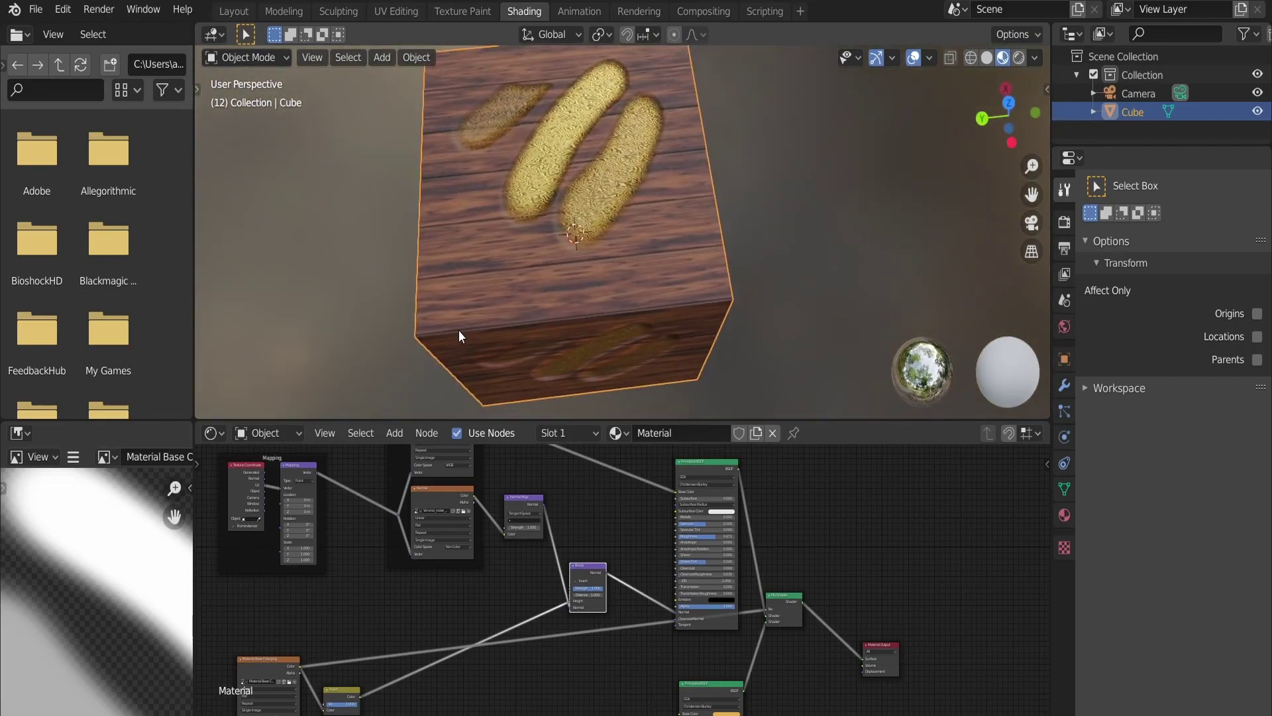
In the Texture Paint workspace, save the mask image via Image > Save.
left_click(446, 11)
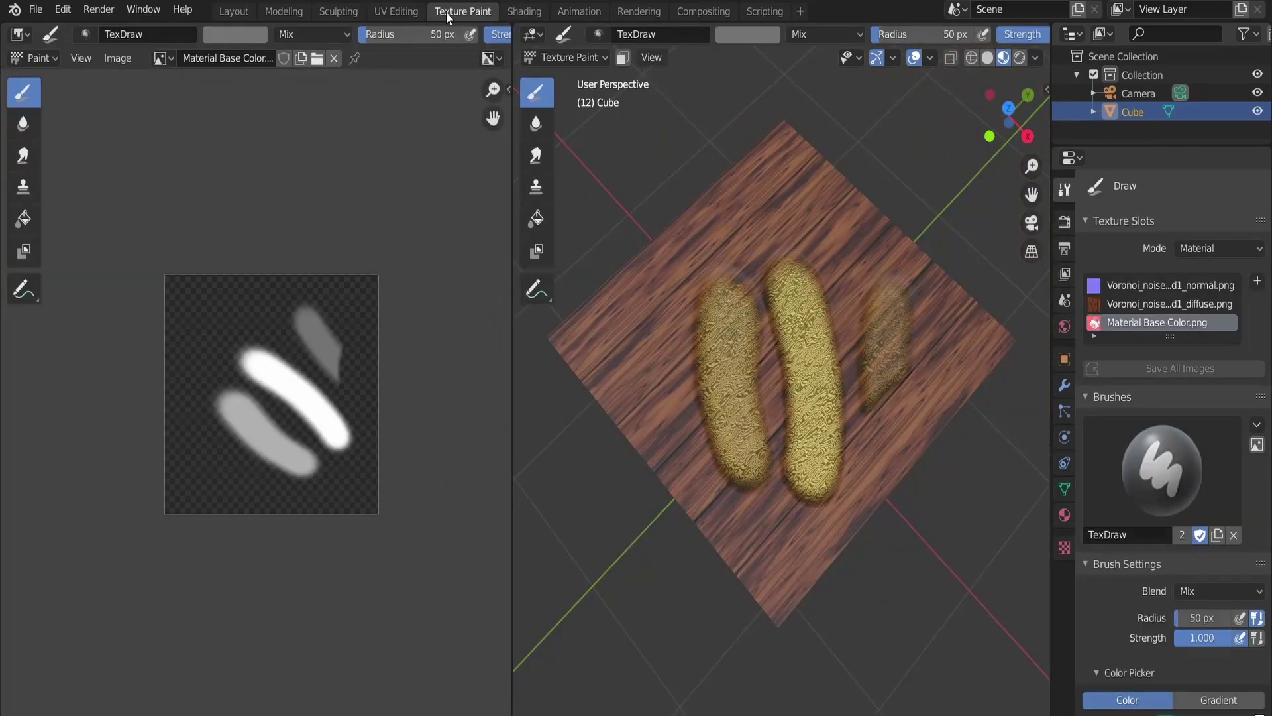
left_click(119, 58)
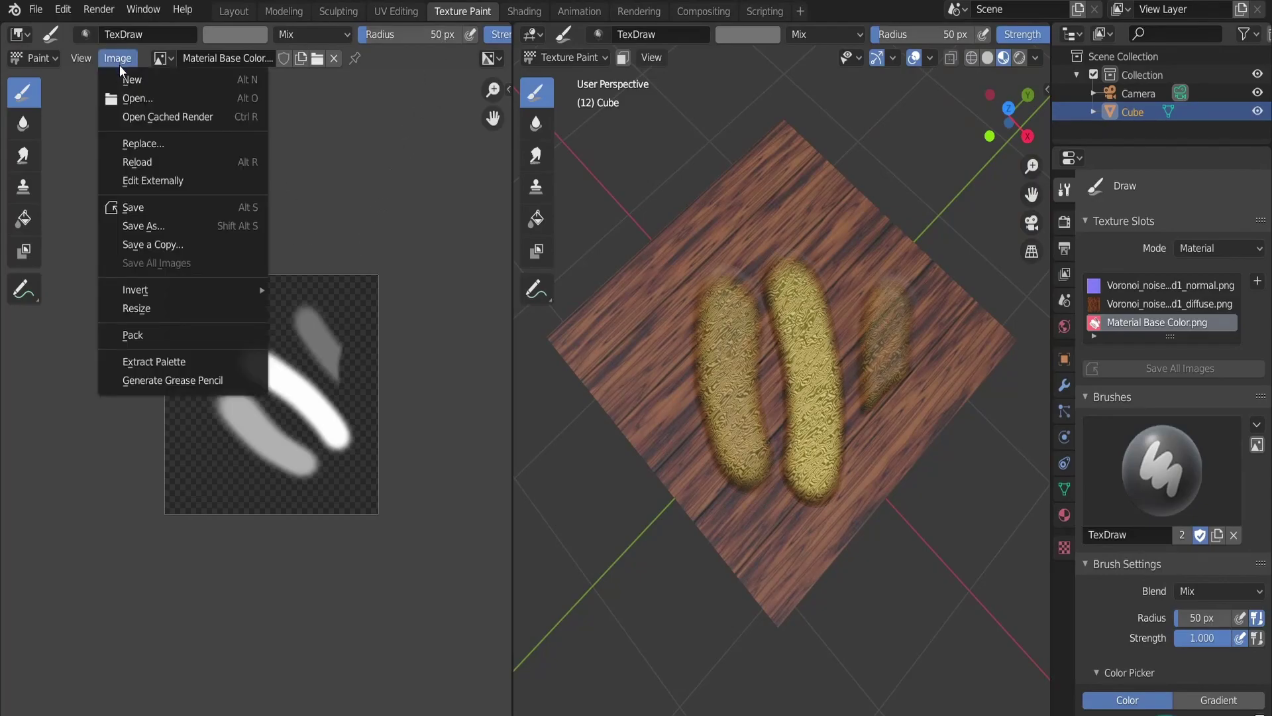
left_click(144, 208)
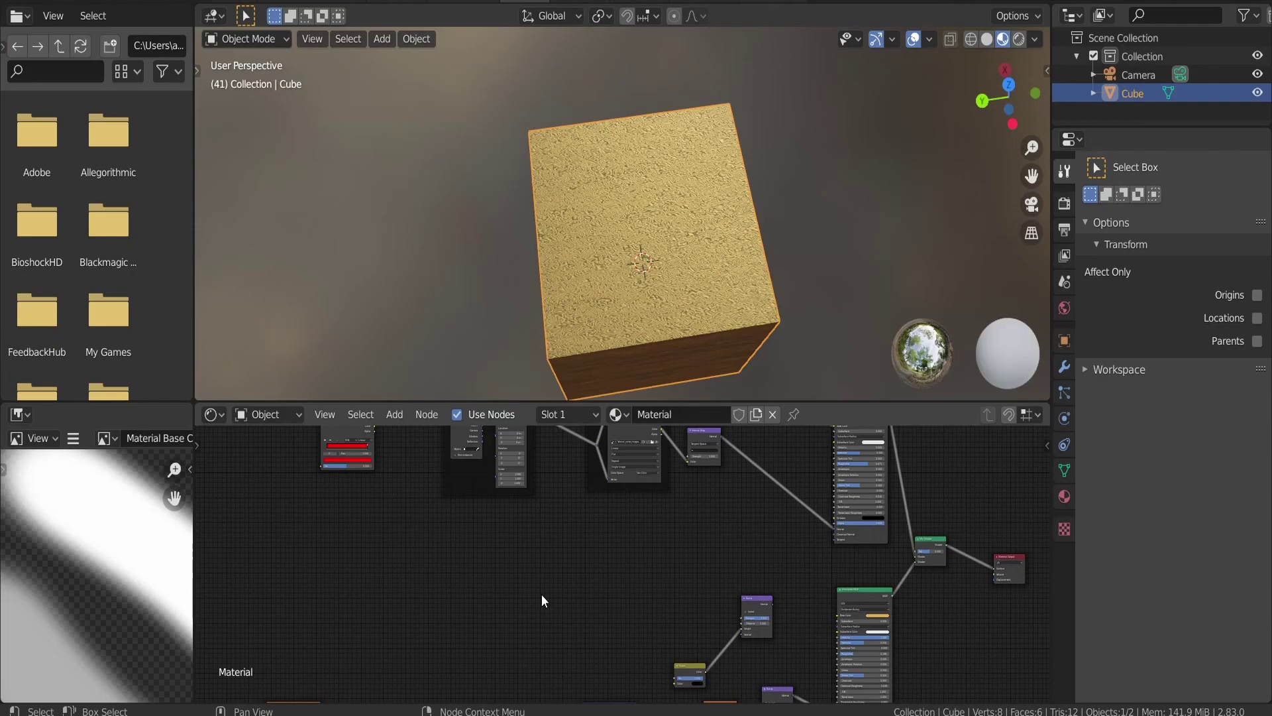
Add a Noise Texture node with Texture Coordinate and Mapping nodes via Ctrl+T.
key("shift+a")
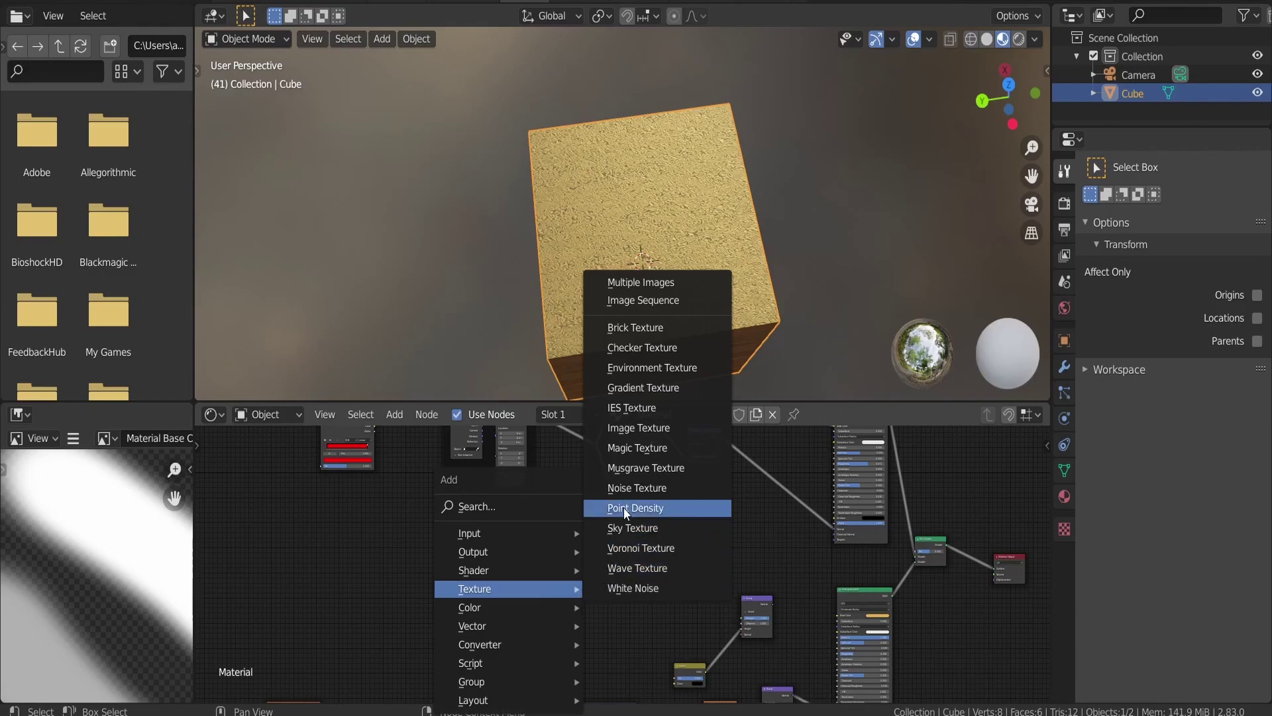
left_click(627, 489)
left_click(477, 551)
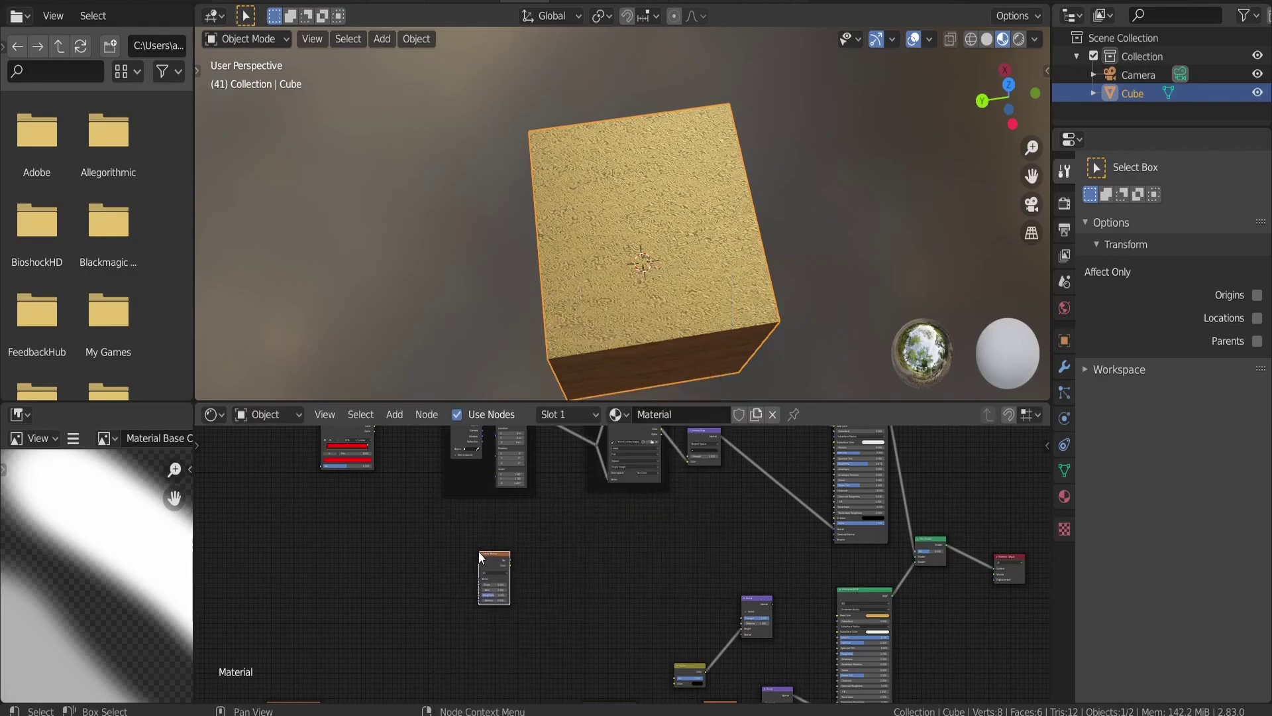
key("ctrl+t")
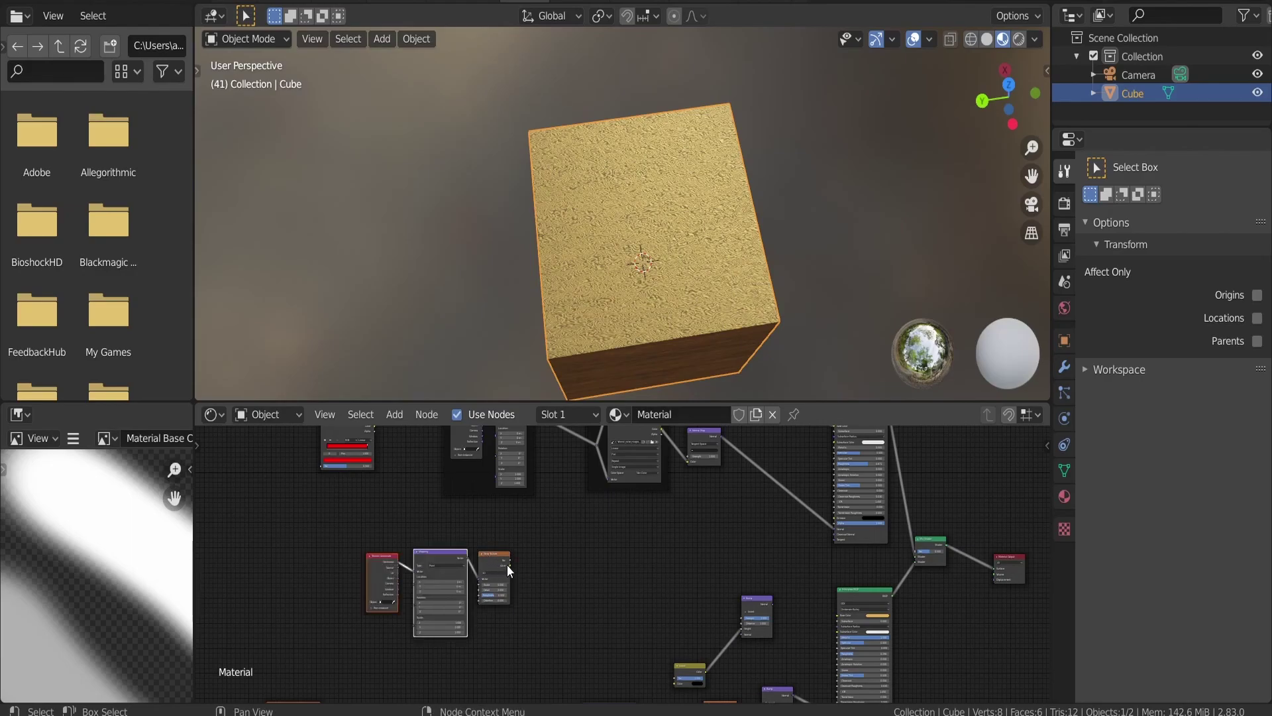
scroll(507, 564, "up", 2)
Add a ColorRamp fed by the noise and preview it directly on the cube.
key("shift+a")
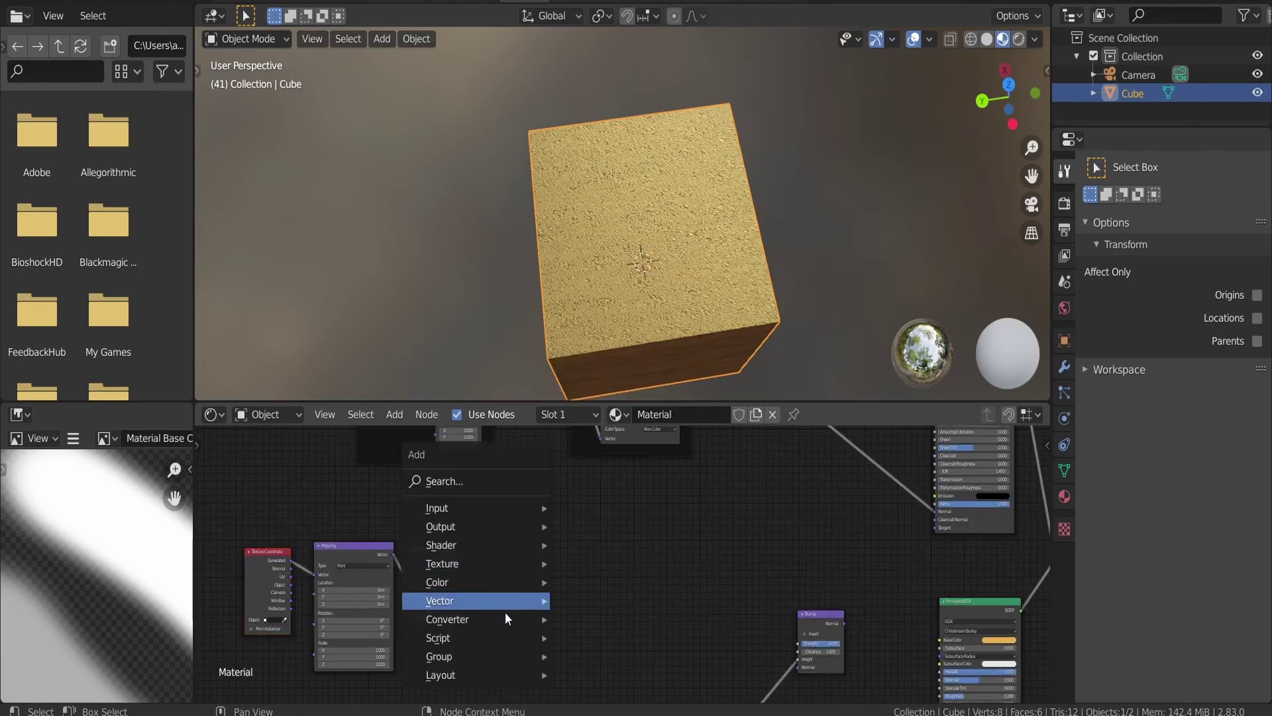
mouse_move(506, 619)
left_click(607, 407)
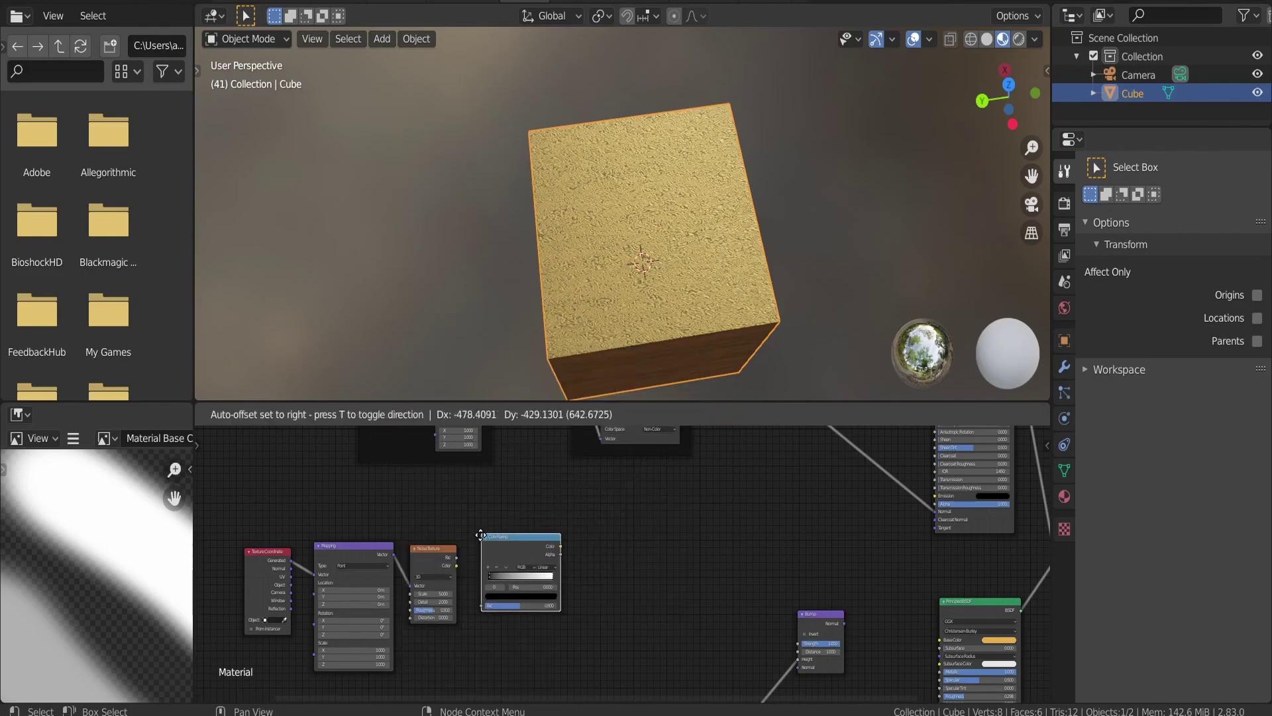
left_click(510, 544)
left_click_drag(456, 564, 481, 606)
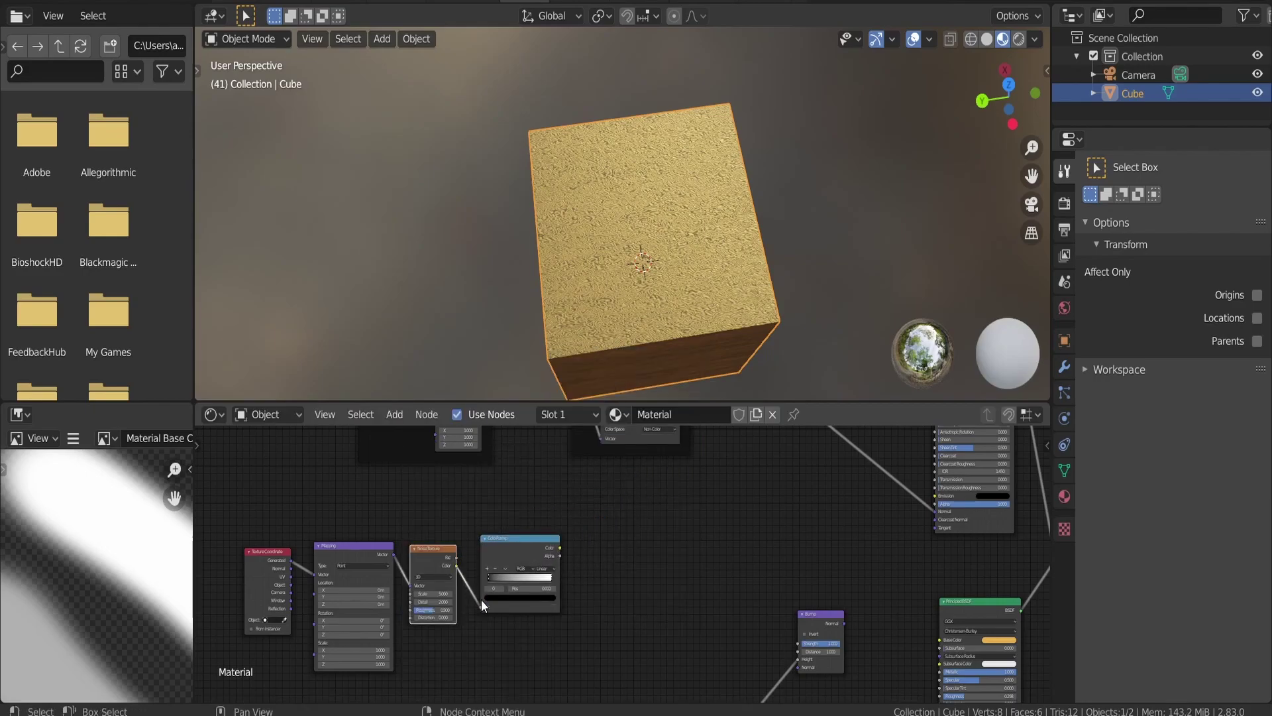
left_click(516, 549, "ctrl+shift")
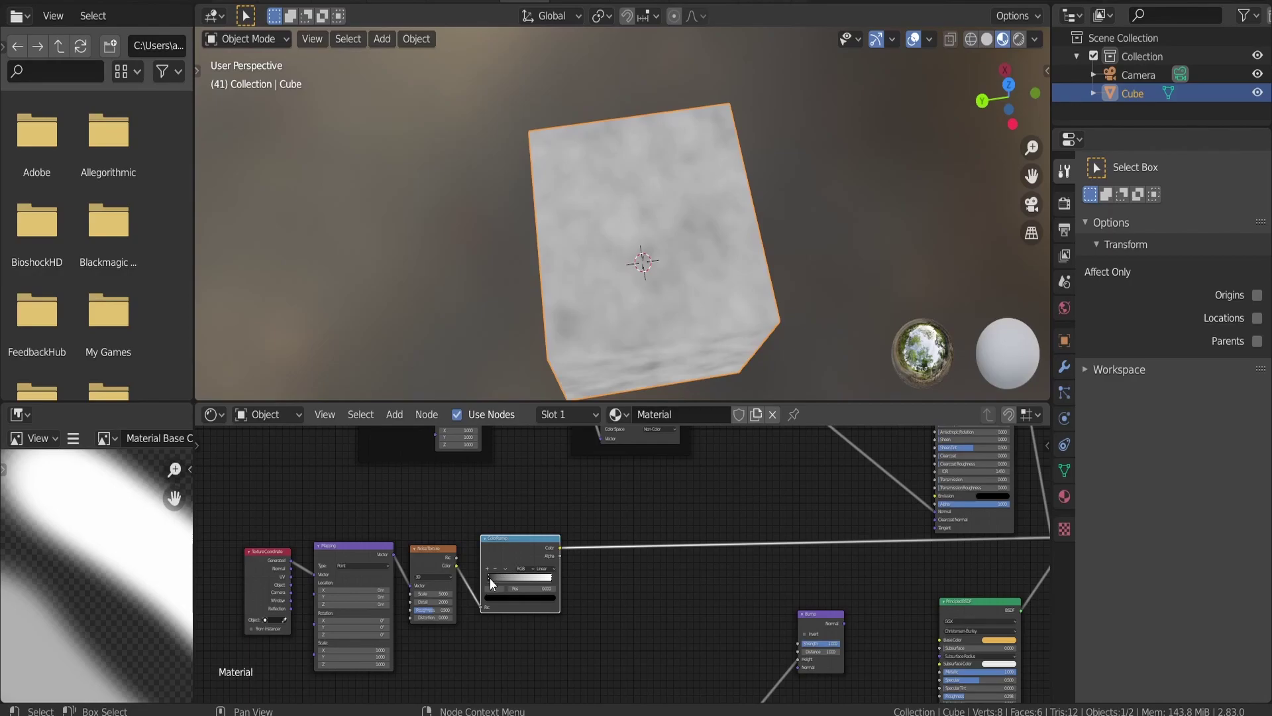
scroll(489, 578, "up", 3)
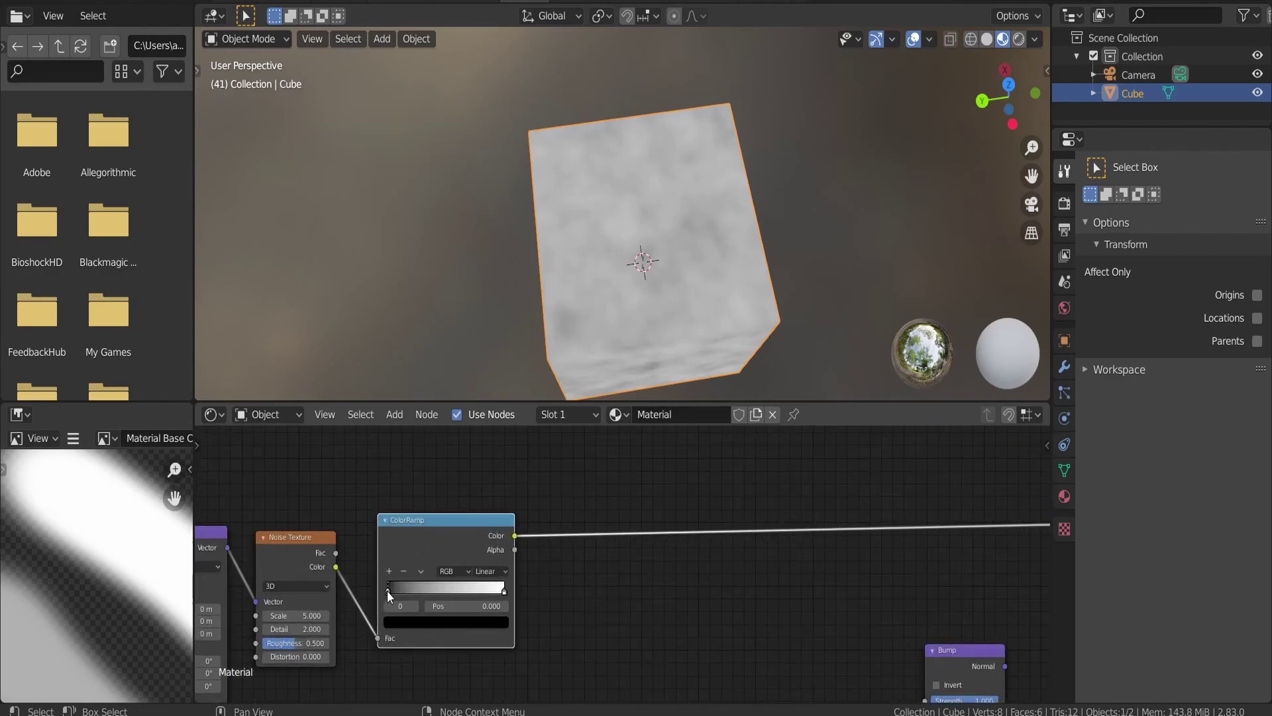
Raise the ColorRamp black stop to 0.442 for harder black patches, nudging the node right.
mouse_move(387, 591)
left_mouse_down()
mouse_move(470, 597)
mouse_move(410, 595)
left_mouse_up()
left_click_drag(424, 548, 467, 548)
scroll(649, 577, "down", 1)
middle_click_drag(683, 348, 693, 335)
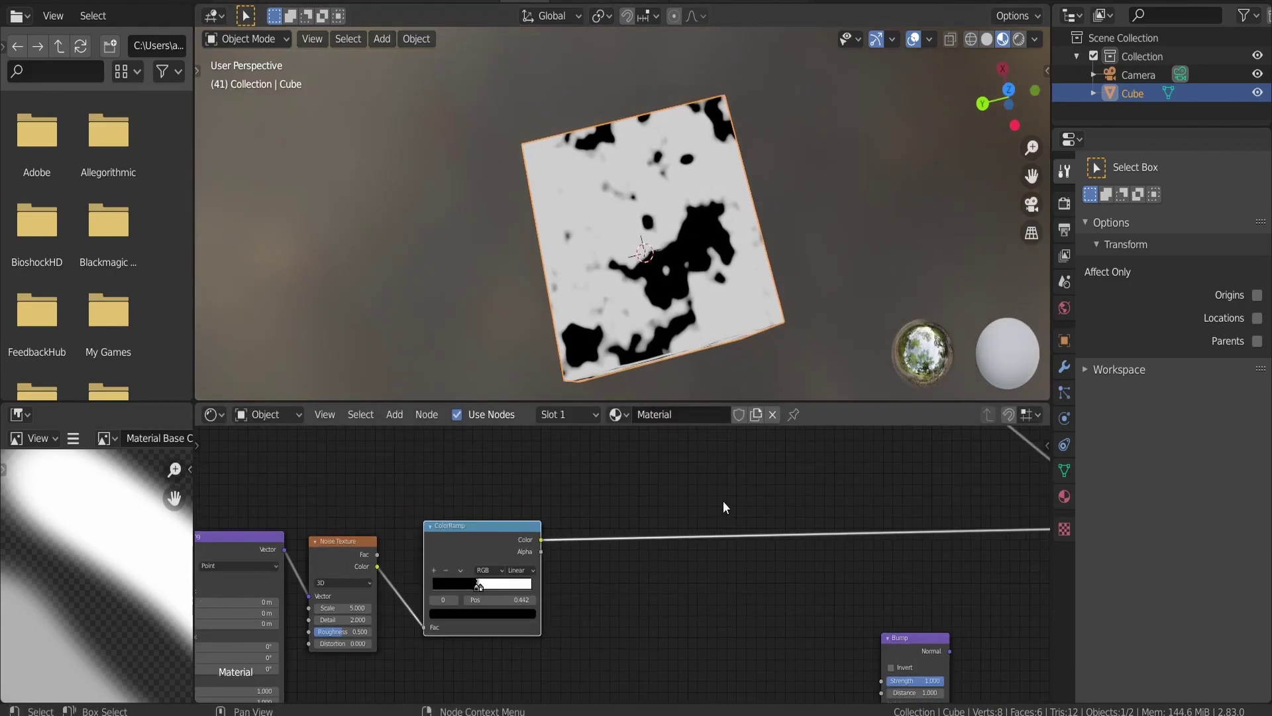
scroll(722, 500, "down", 2)
middle_click_drag(728, 523, 602, 493)
scroll(663, 517, "down", 2)
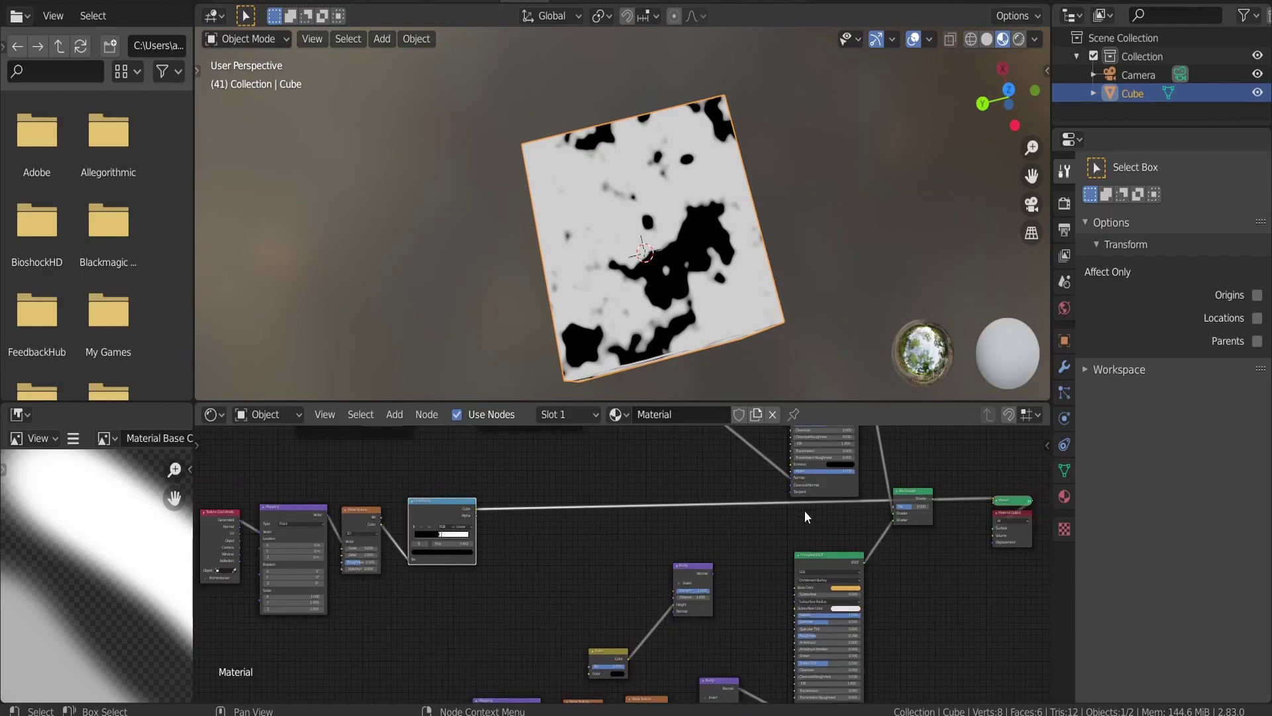
Make the Mix Shader the output again and feed the ColorRamp Color into its Fac.
left_click(869, 500, "ctrl+shift")
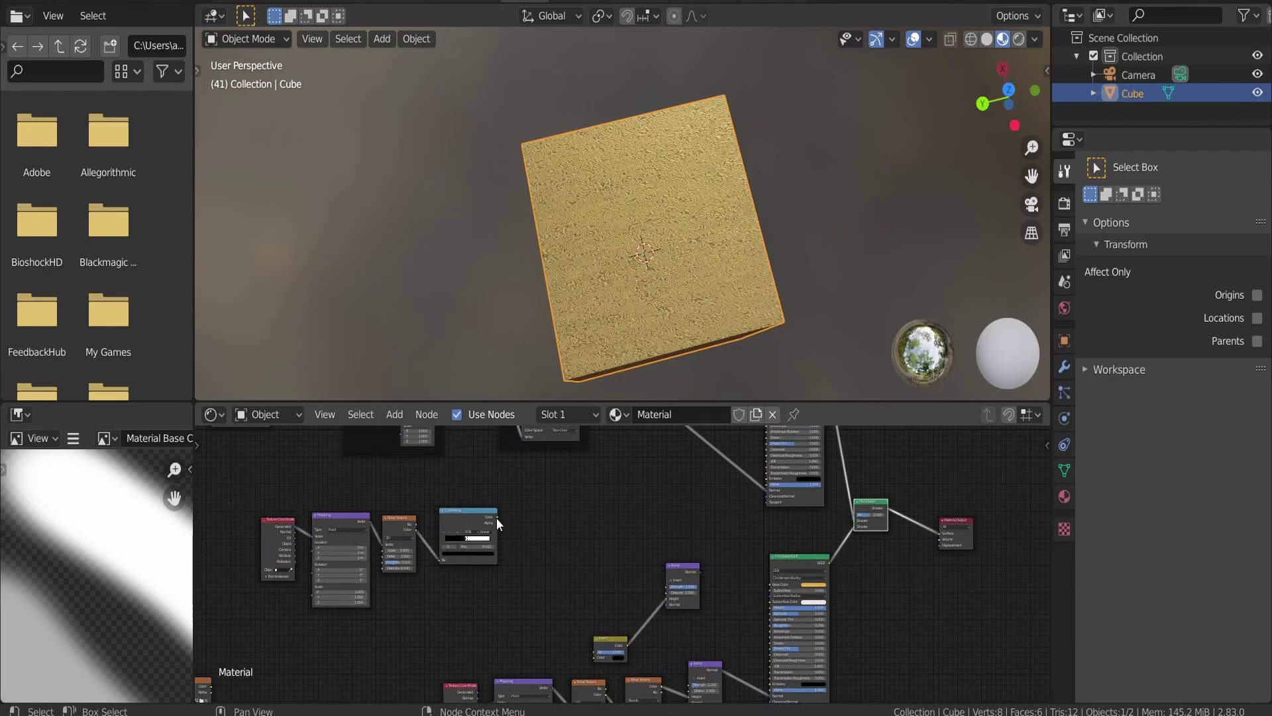
left_click_drag(496, 516, 852, 516)
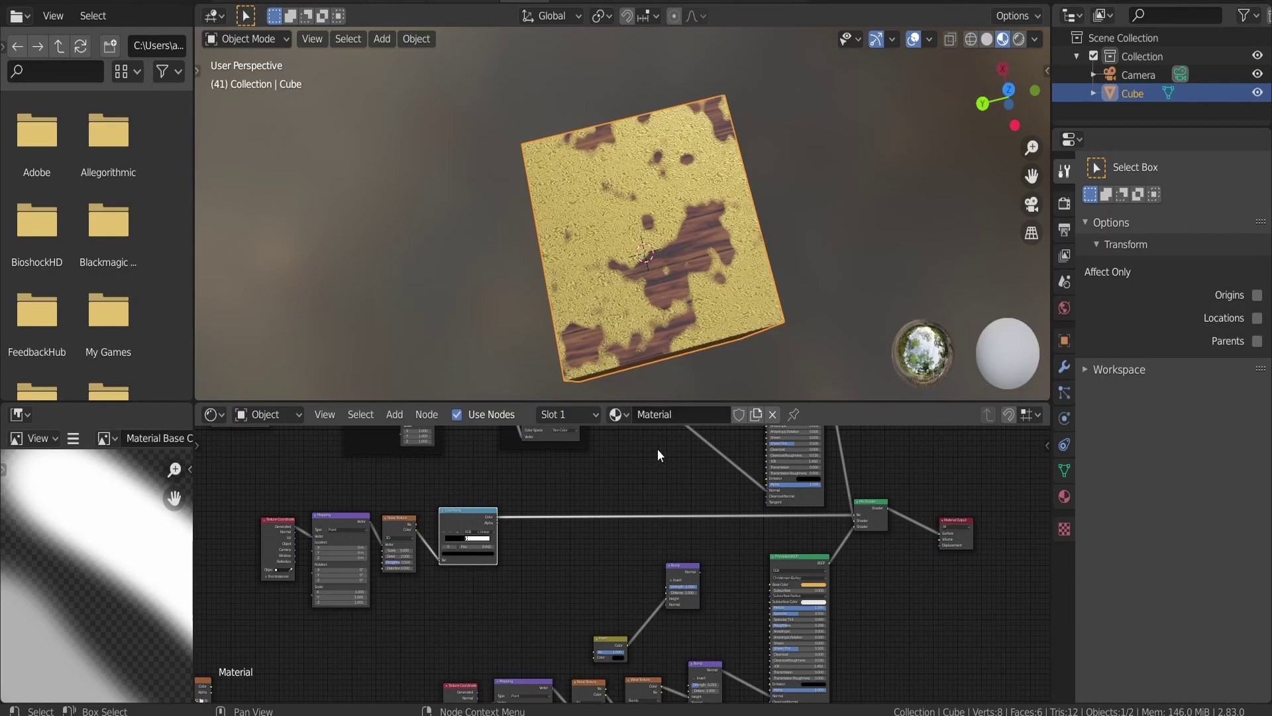
middle_click_drag(655, 344, 607, 272)
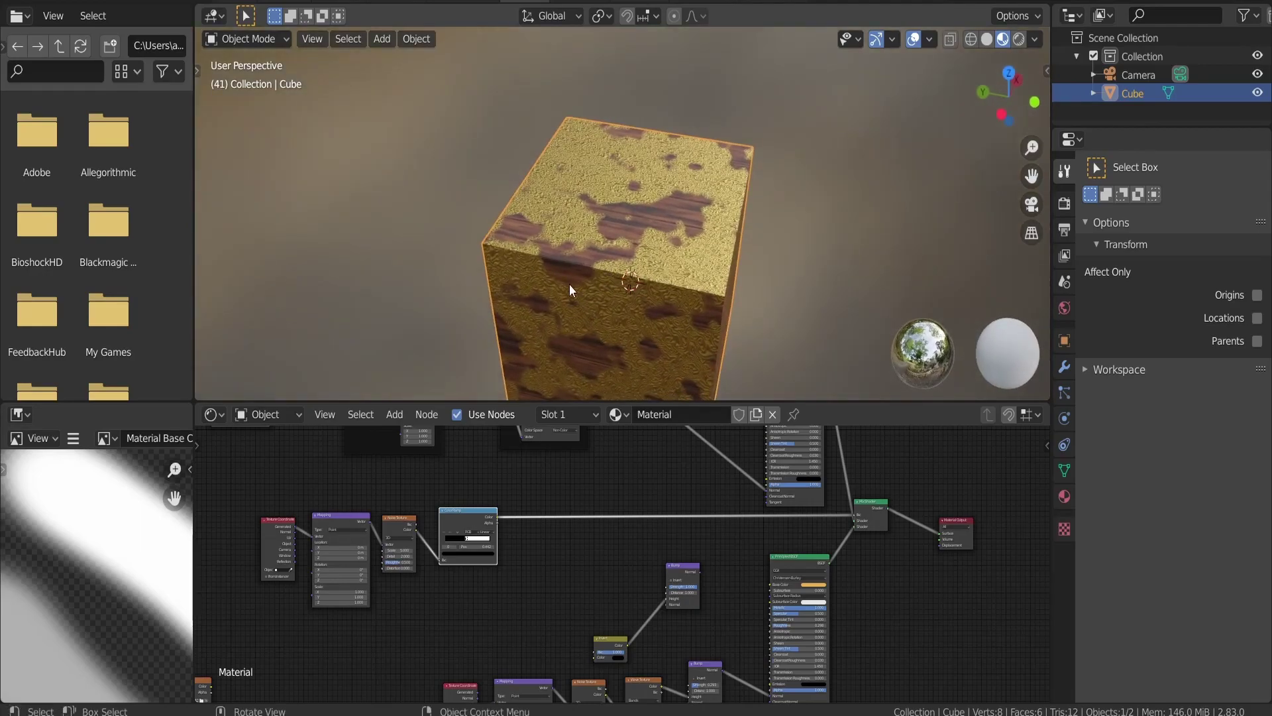
Move the ramp's white stop to 0.699, lower the black stop, and reposition the node.
scroll(569, 283, "up", 5)
scroll(525, 510, "up", 4)
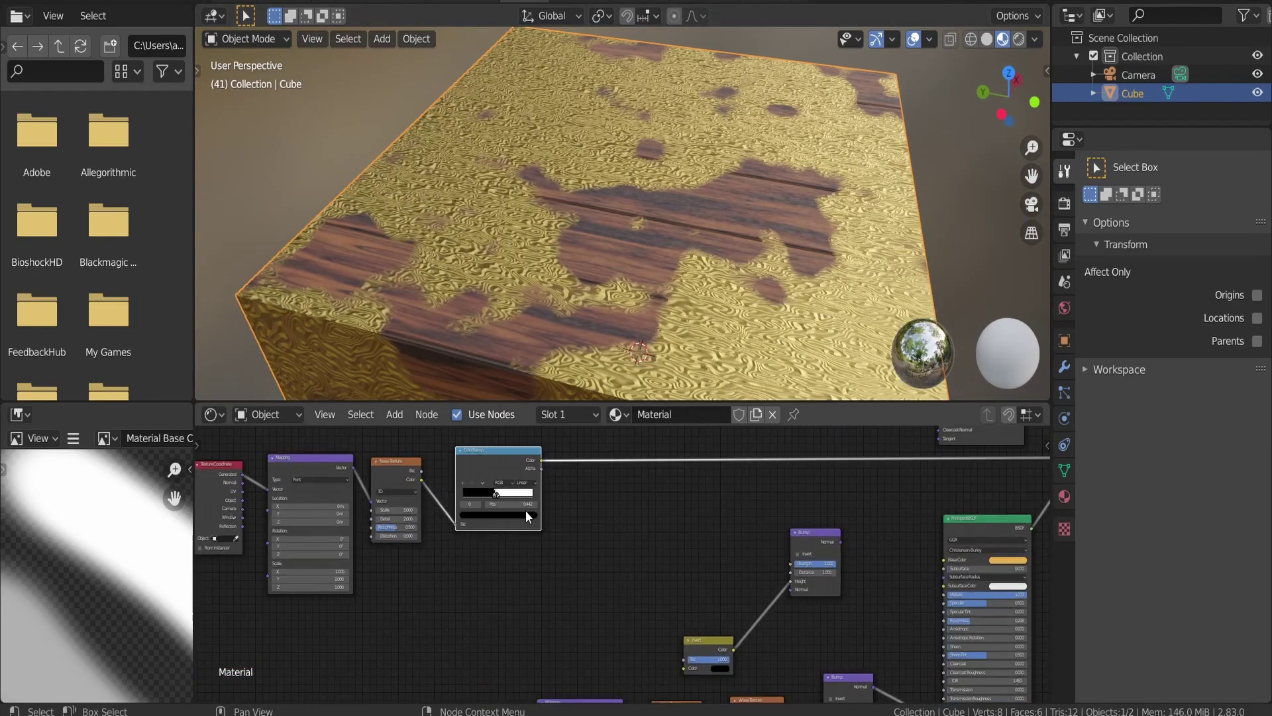
mouse_move(565, 506)
left_mouse_down()
mouse_move(592, 508)
mouse_move(522, 510)
mouse_move(556, 513)
left_mouse_up()
key("g")
left_click(549, 513)
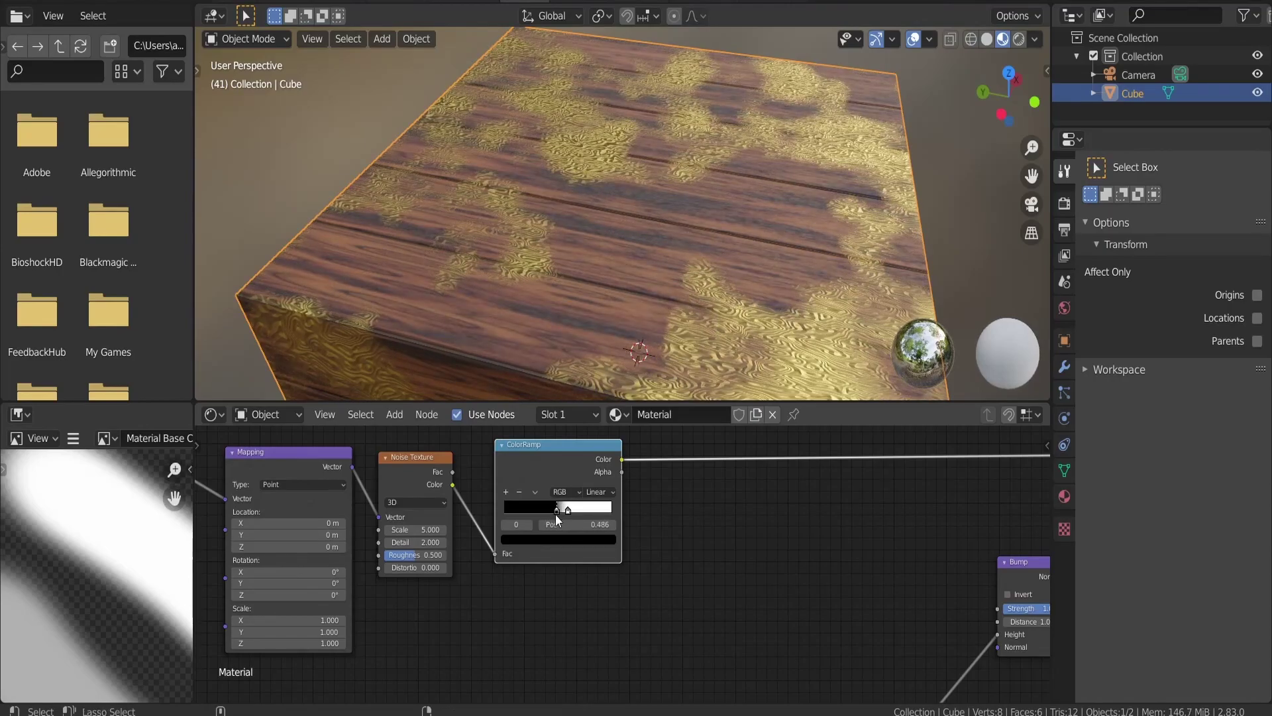